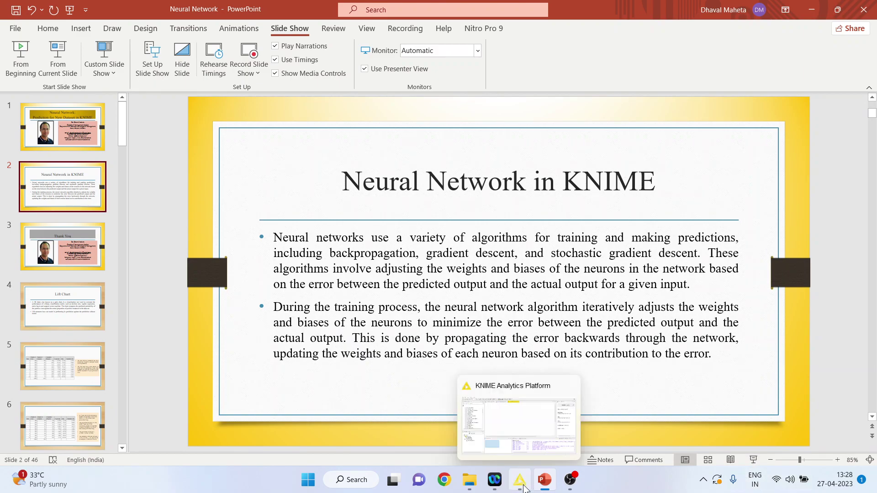
Step: Add a CSV Reader node from IO > Read to the upper left of the canvas
click(525, 489)
click(121, 295)
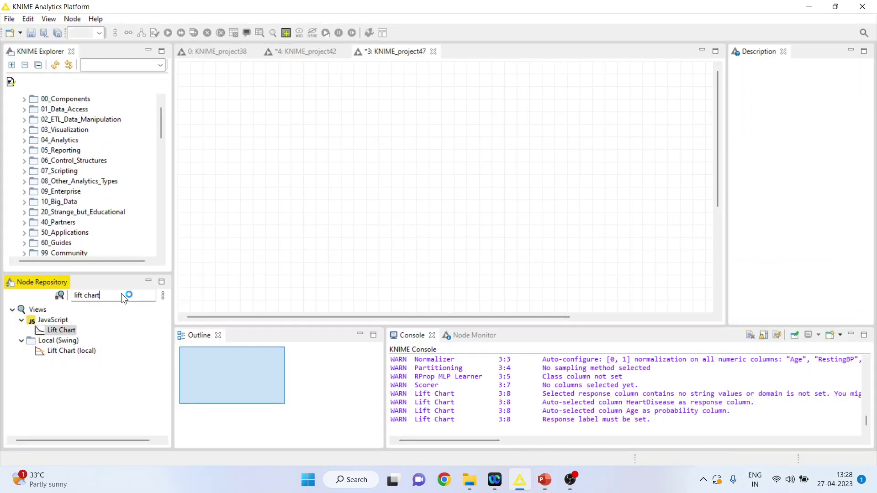
key(BackSpace)
key(BackSpace)
key(BackSpace)
key(BackSpace)
key(BackSpace)
key(BackSpace)
key(BackSpace)
key(BackSpace)
key(BackSpace)
key(BackSpace)
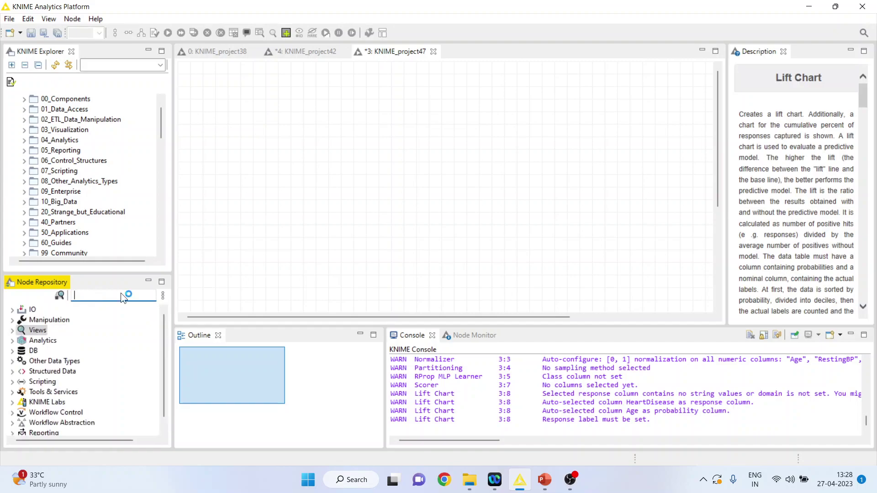
click(13, 310)
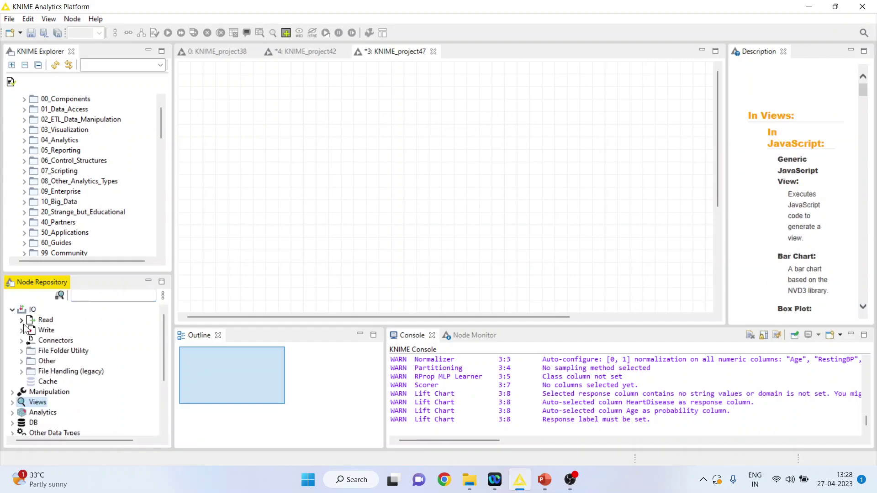
click(21, 320)
double_click(64, 361)
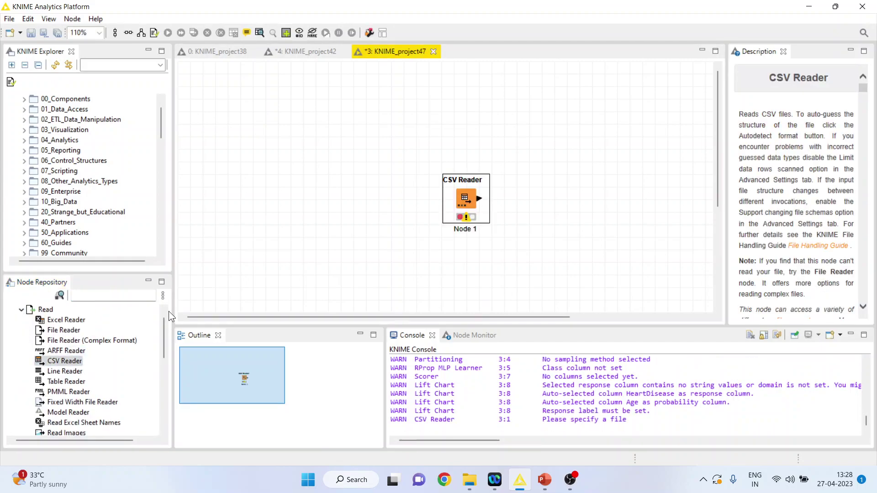
drag(464, 201, 237, 157)
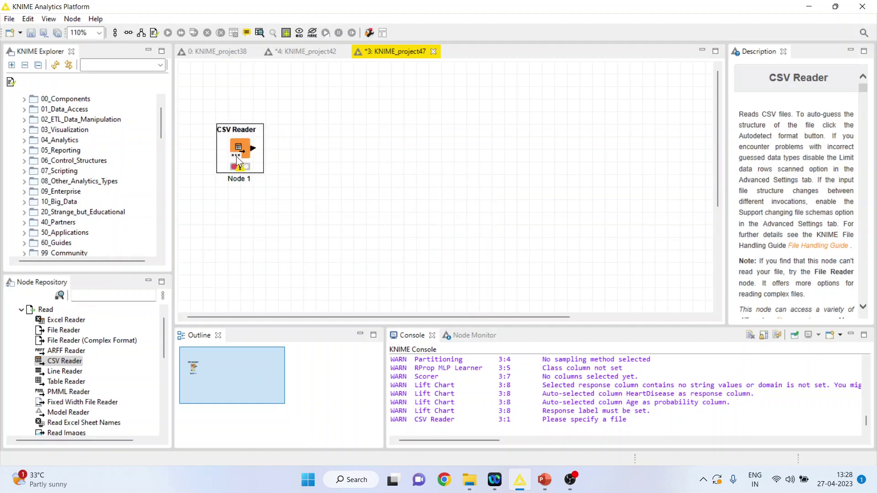
click(237, 156)
click(242, 146)
Step: Point the CSV Reader at heart1.csv in D:\Research Methodology\Predictive Analytics\Knime\Data
double_click(246, 142)
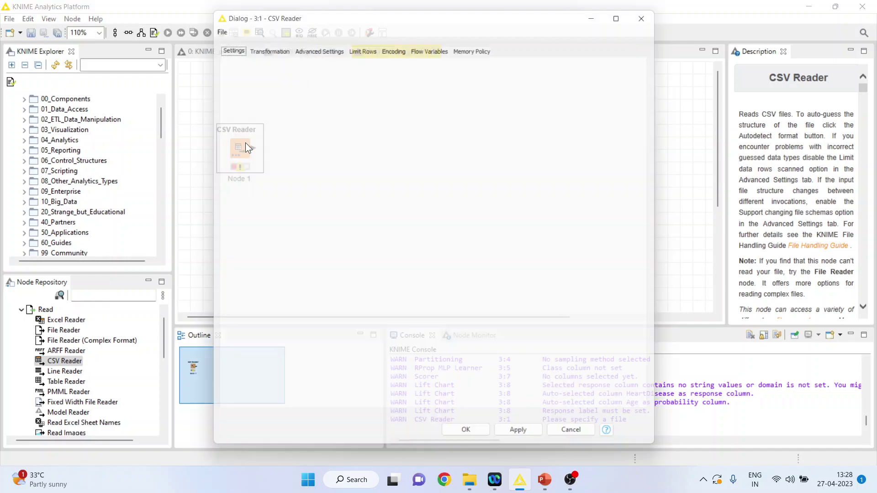
click(620, 116)
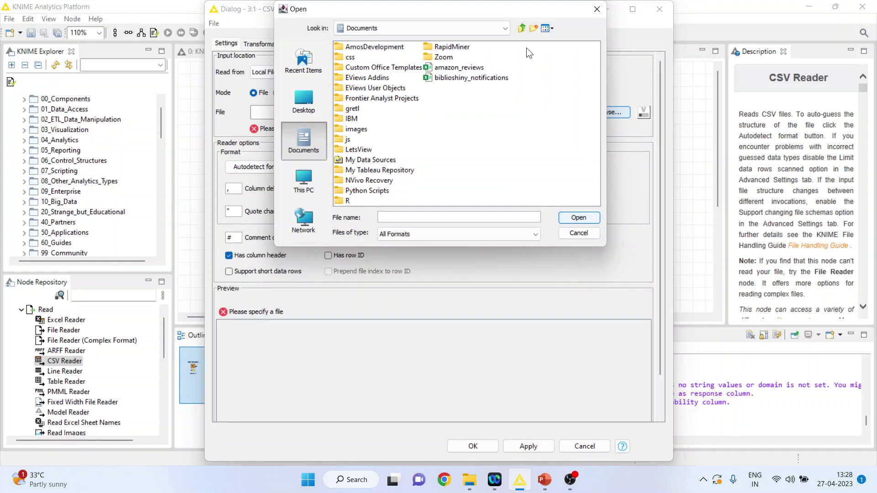
click(505, 27)
click(478, 51)
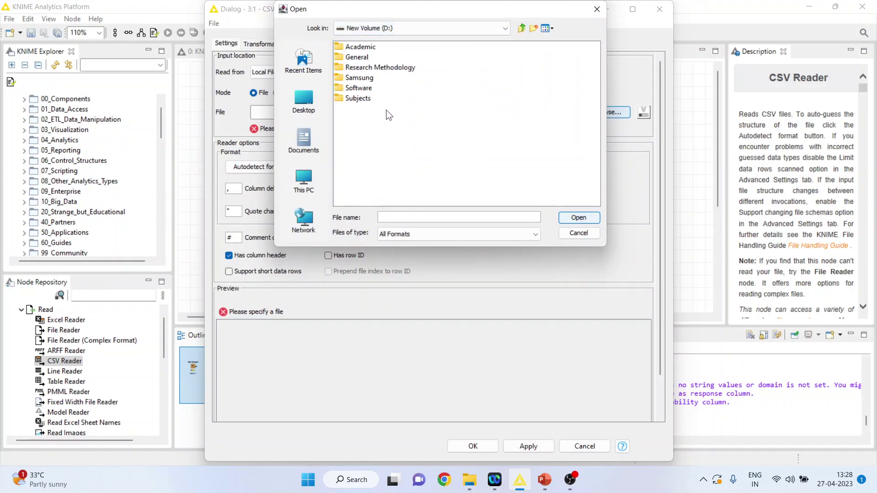
double_click(383, 64)
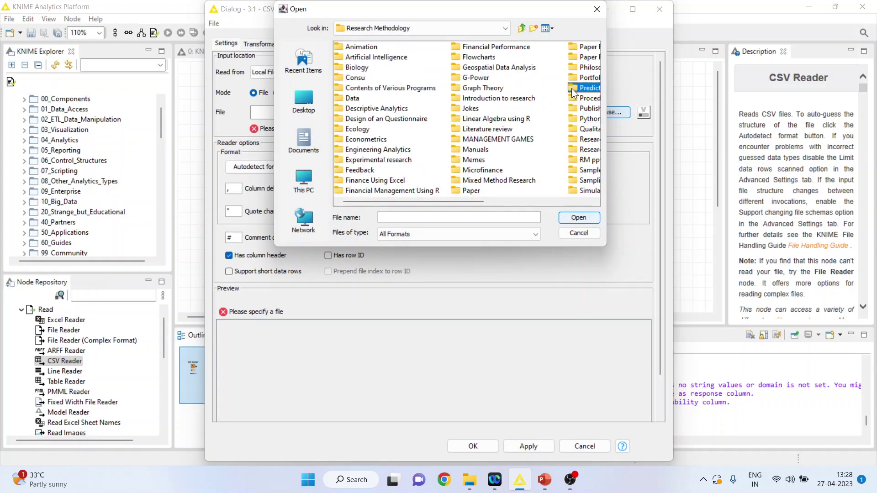
double_click(572, 89)
double_click(359, 180)
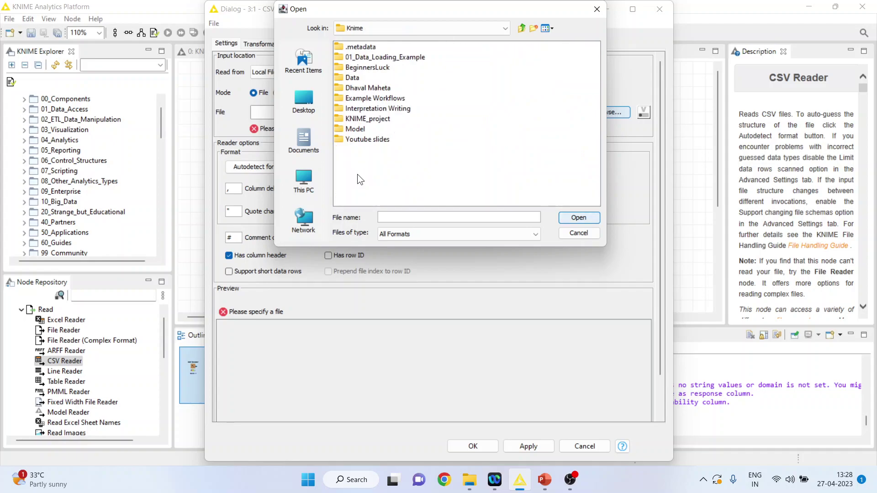
double_click(351, 77)
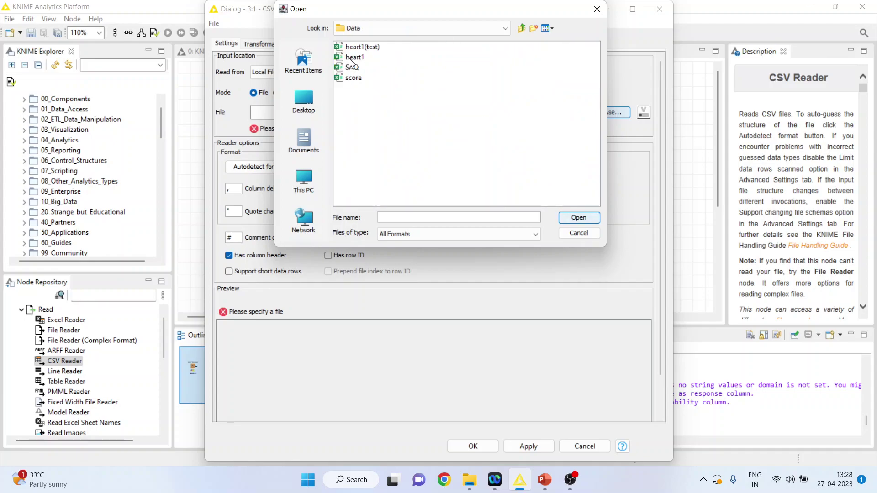
click(349, 58)
click(579, 218)
click(486, 447)
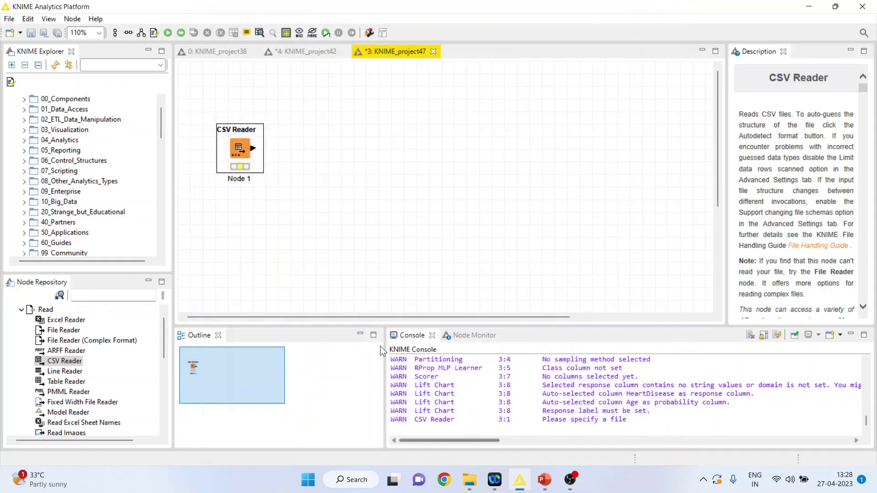
Step: Run the CSV Reader and view its 918-row, 12-column output table
right_click(240, 156)
click(265, 172)
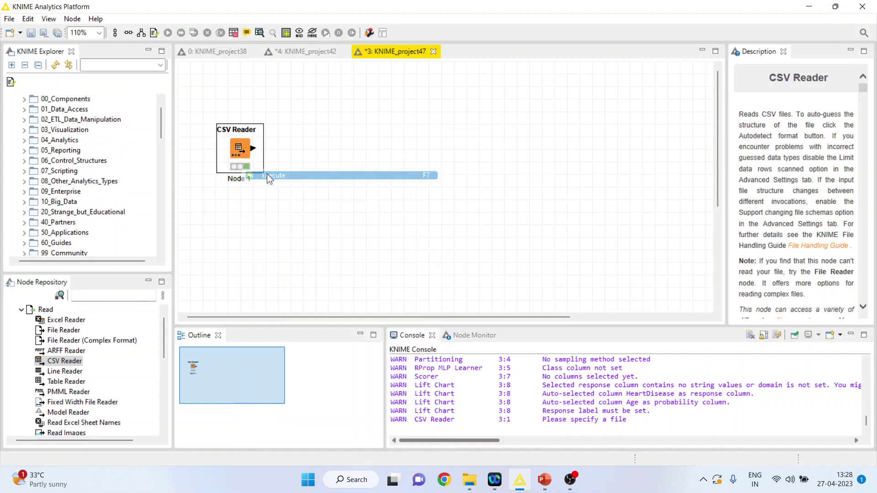
right_click(242, 153)
click(306, 443)
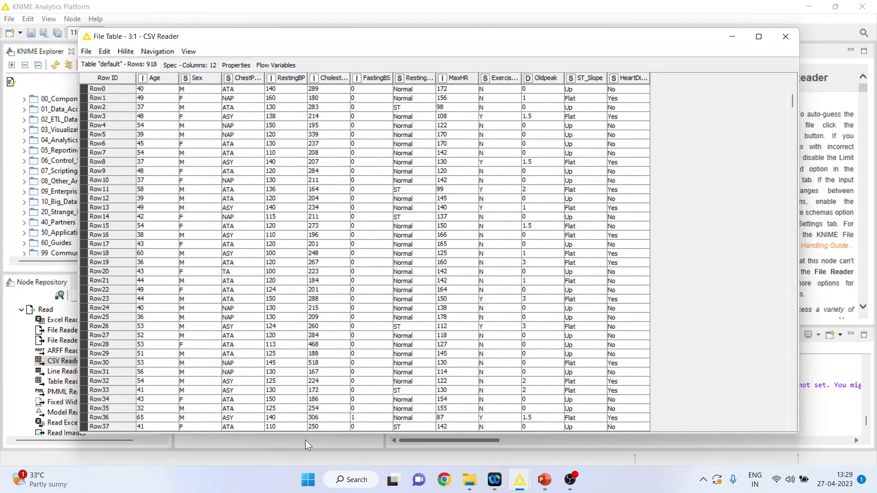
Step: Add a Column Filter node after the CSV Reader via a 'column fil' search
click(785, 37)
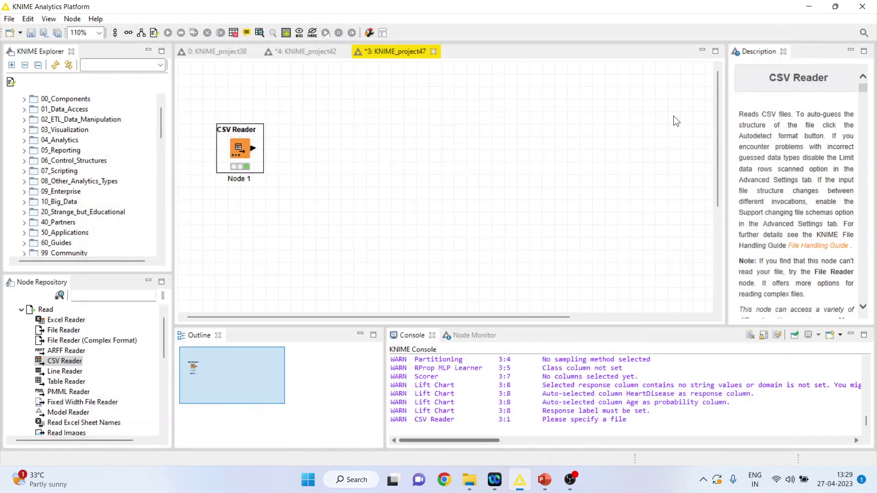
click(112, 296)
text(c)
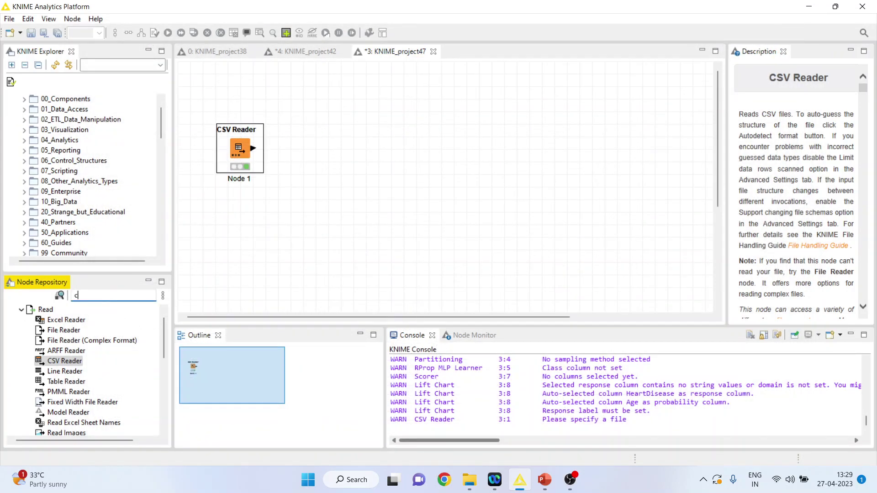
text(olu)
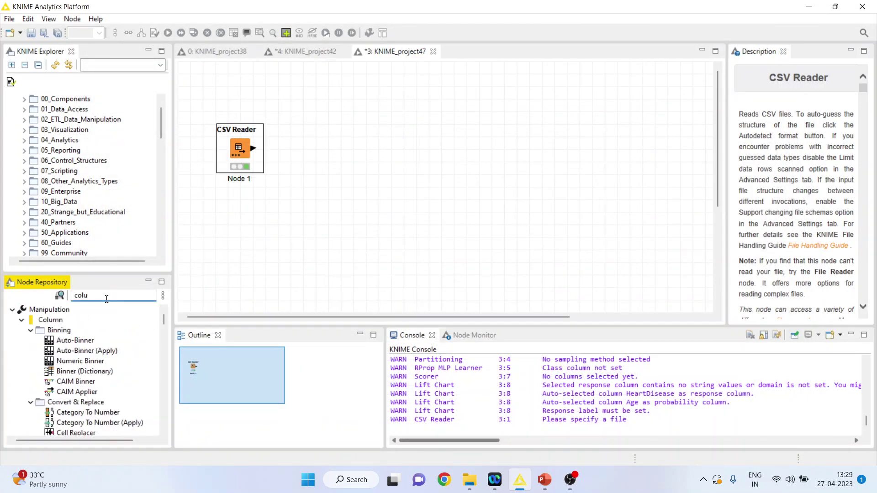
text(mn fil)
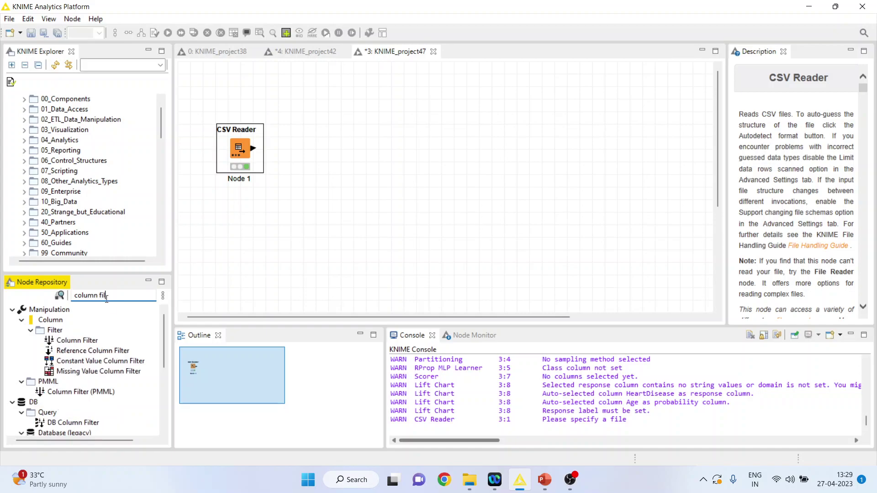
double_click(87, 341)
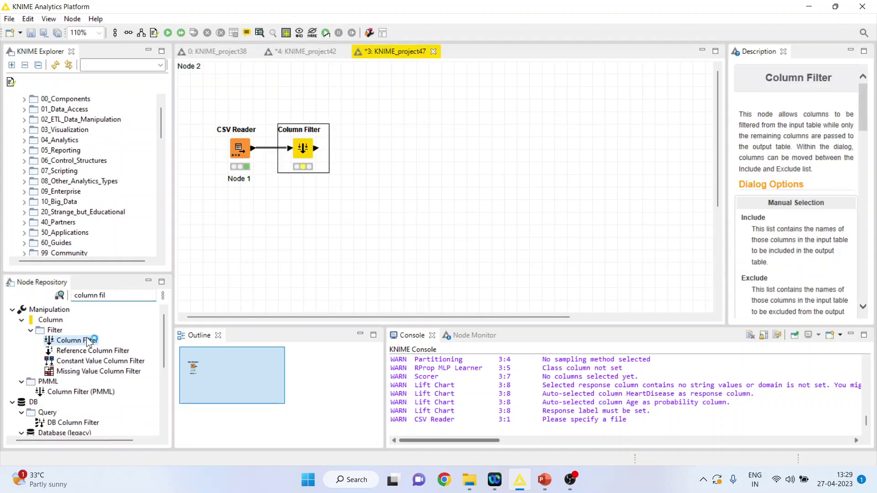
Step: Set the Column Filter to keep only Age, RestingBP, Cholesterol, MaxHR and HeartDisease
right_click(314, 151)
click(336, 151)
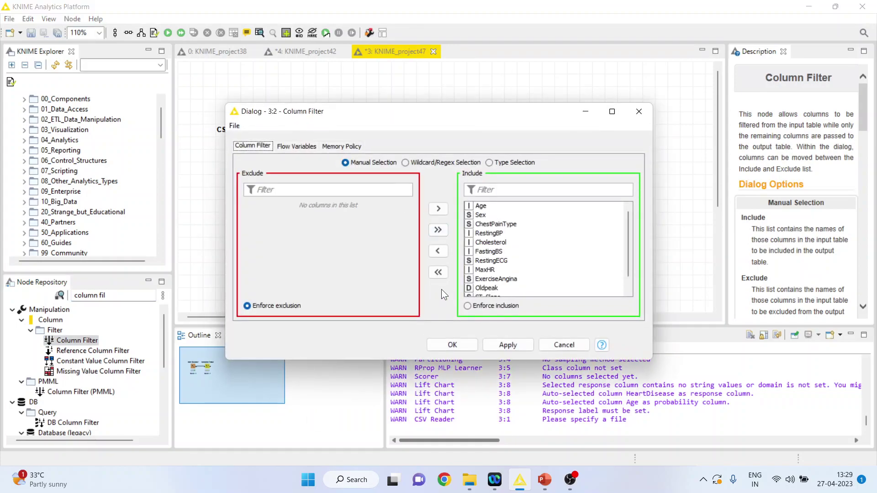
click(438, 272)
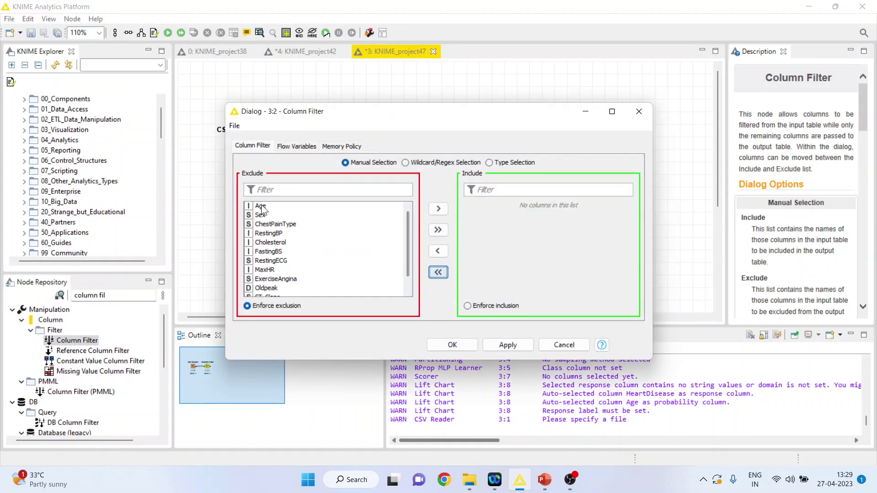
click(439, 209)
click(275, 215)
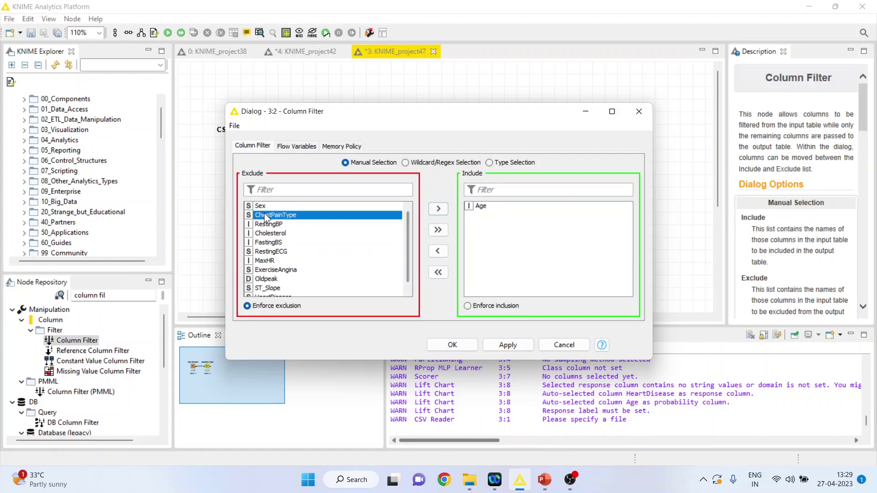
click(277, 224)
click(438, 208)
click(280, 224)
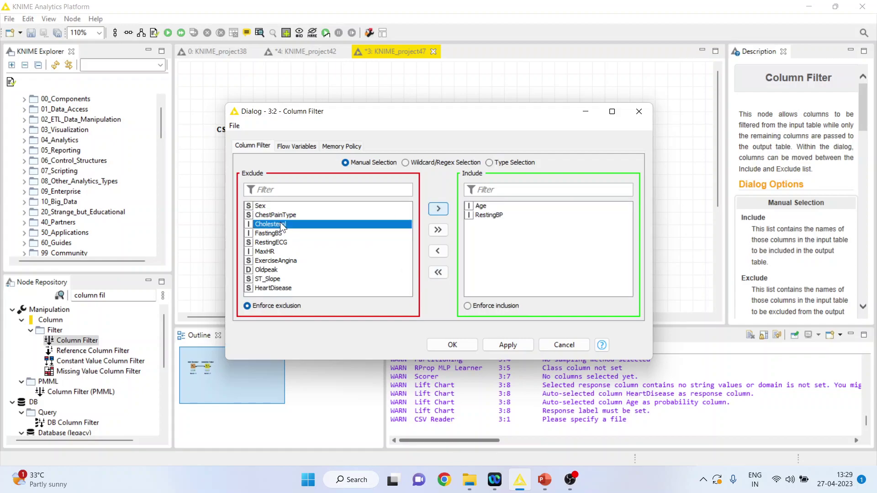
click(438, 209)
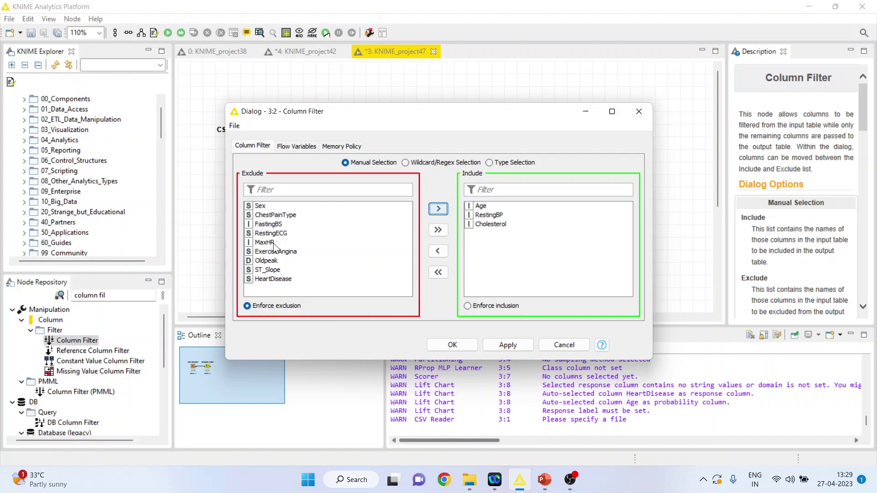
click(273, 242)
click(439, 208)
click(271, 268)
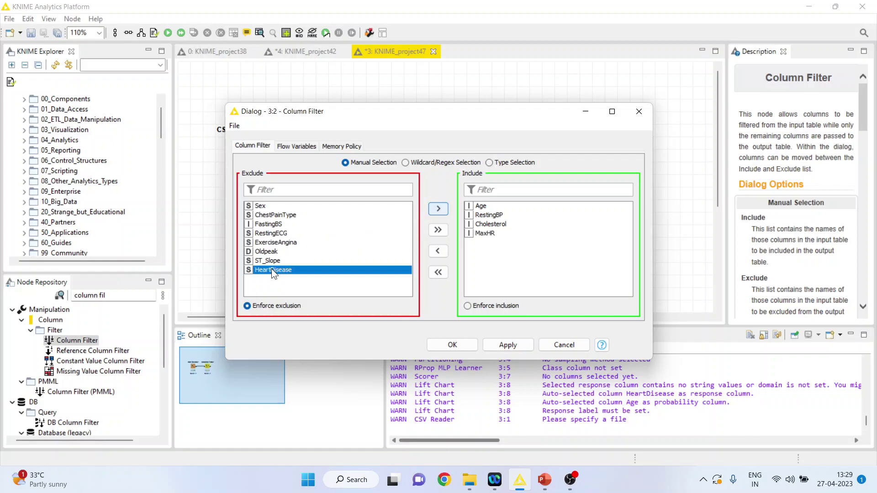
click(436, 208)
click(450, 344)
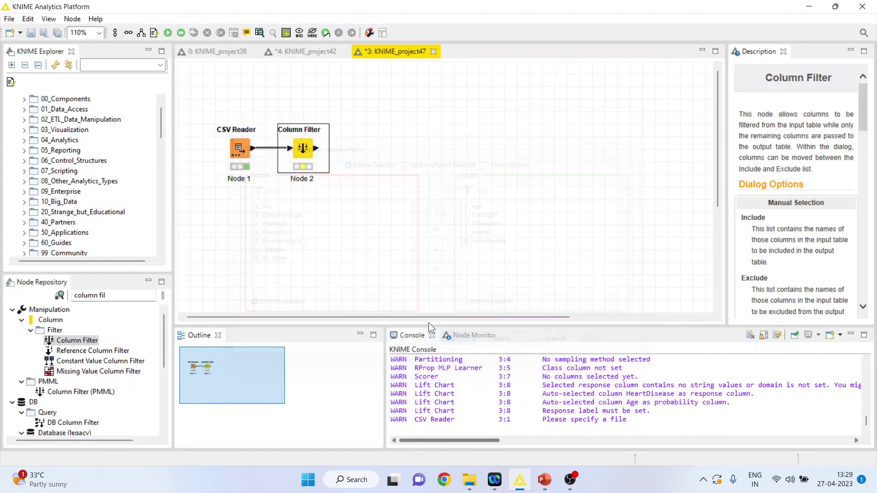
Step: Run the Column Filter and view its 918-row, 5-column filtered table
right_click(305, 156)
click(324, 175)
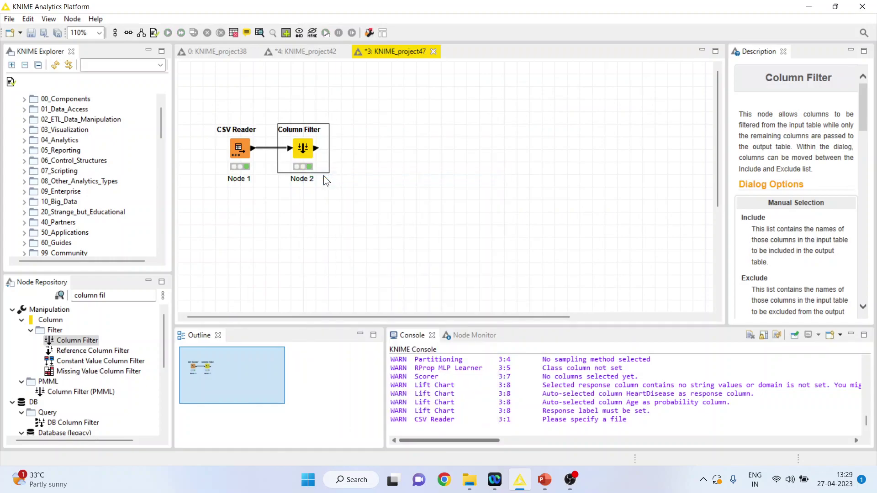
right_click(304, 149)
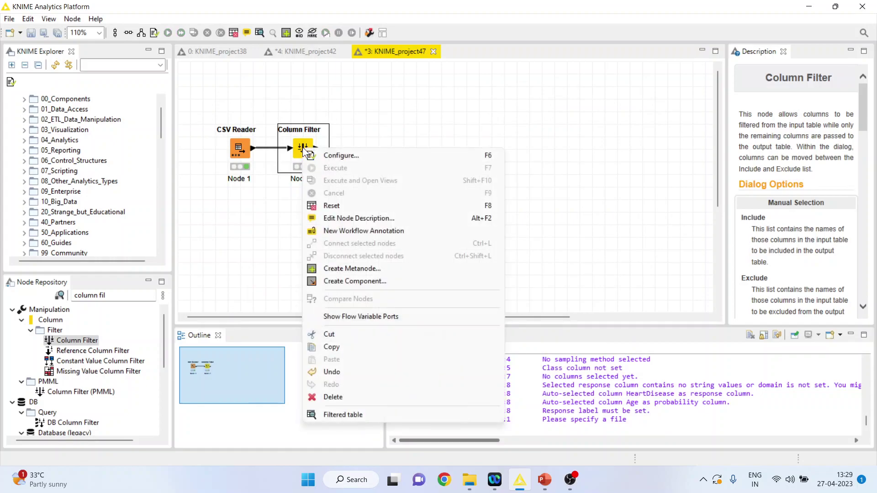
click(384, 416)
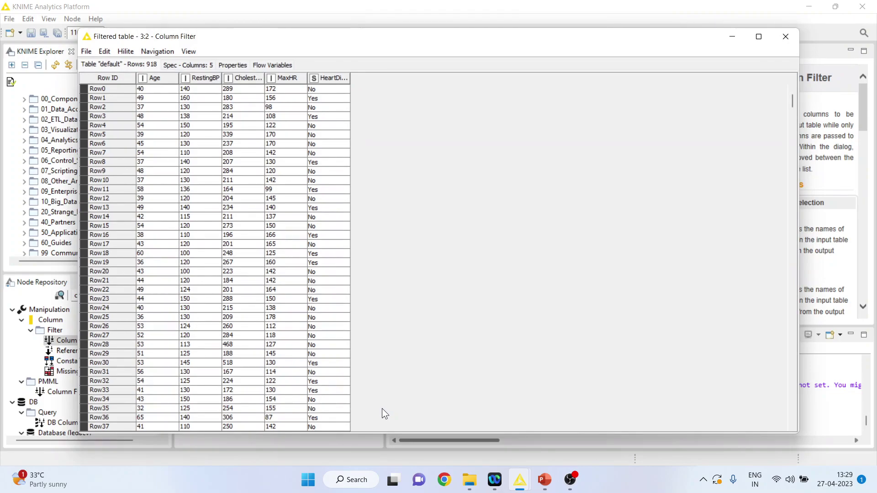
Step: Add a Normalizer node after the Column Filter via a 'nor' search
click(786, 36)
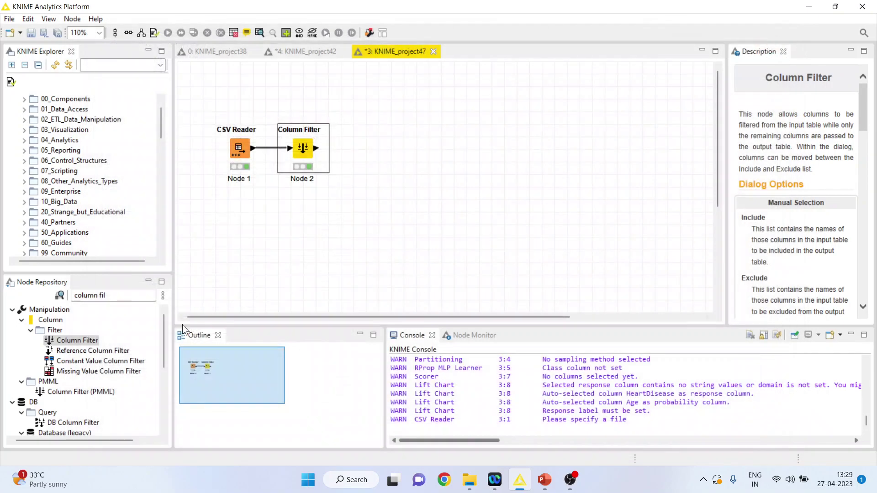
click(112, 296)
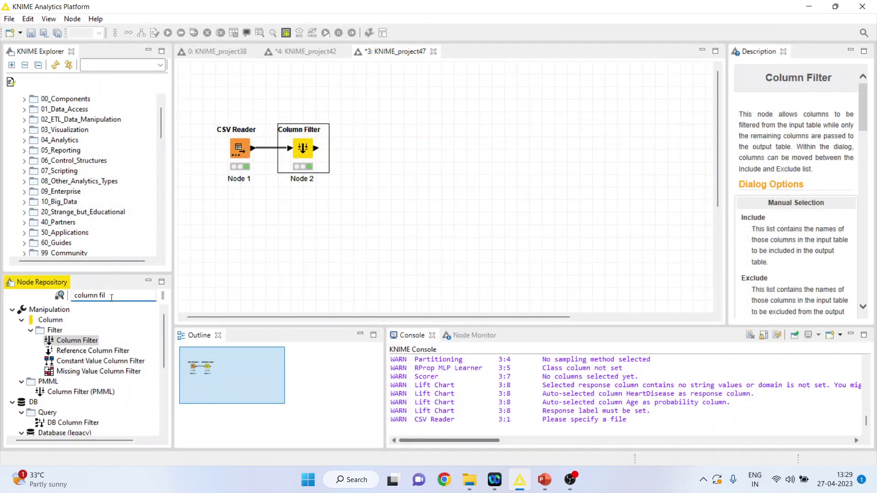
key(BackSpace)
key(BackSpace)
key(BackSpace)
key(BackSpace)
key(BackSpace)
key(BackSpace)
key(BackSpace)
key(BackSpace)
key(BackSpace)
key(BackSpace)
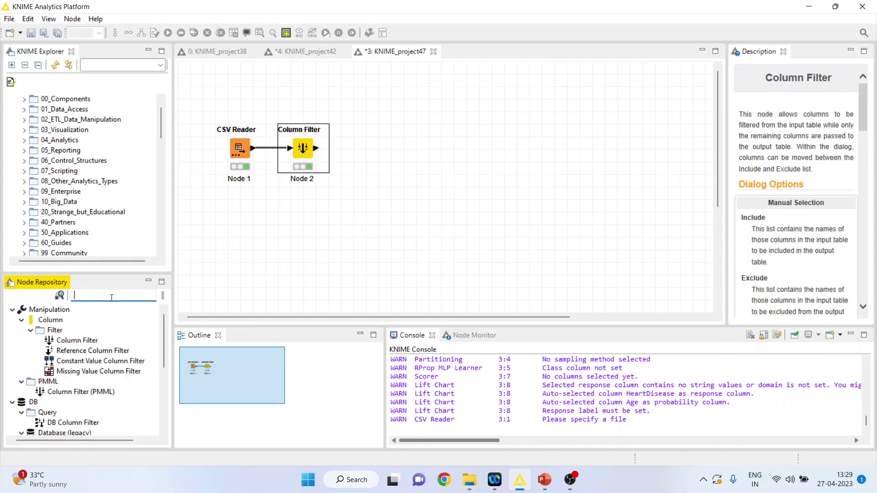
text(nmine)
key(BackSpace)
key(BackSpace)
key(BackSpace)
key(BackSpace)
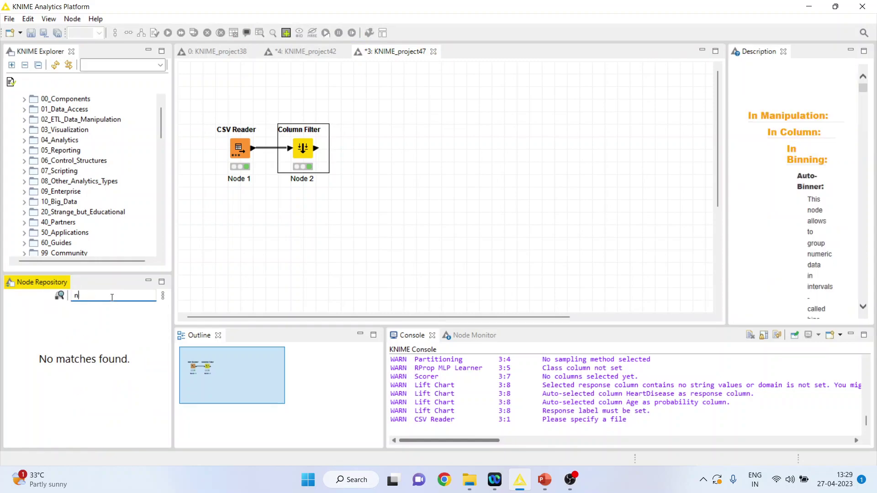
text(or)
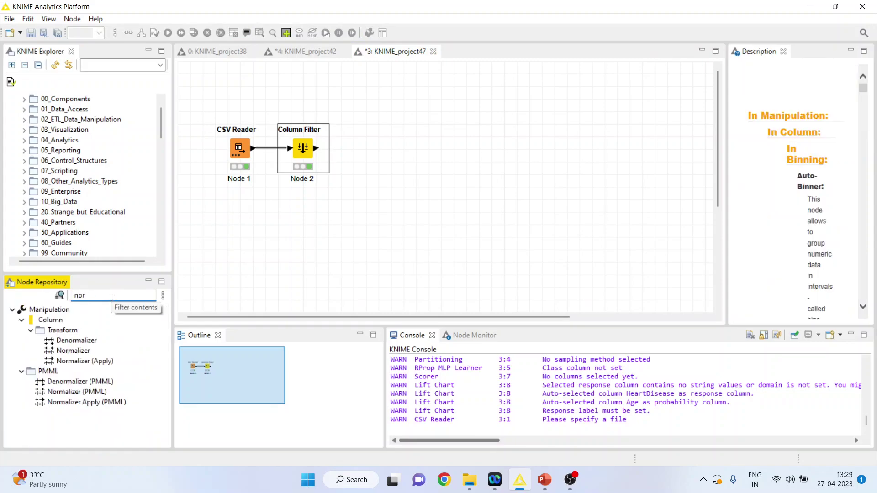
double_click(74, 351)
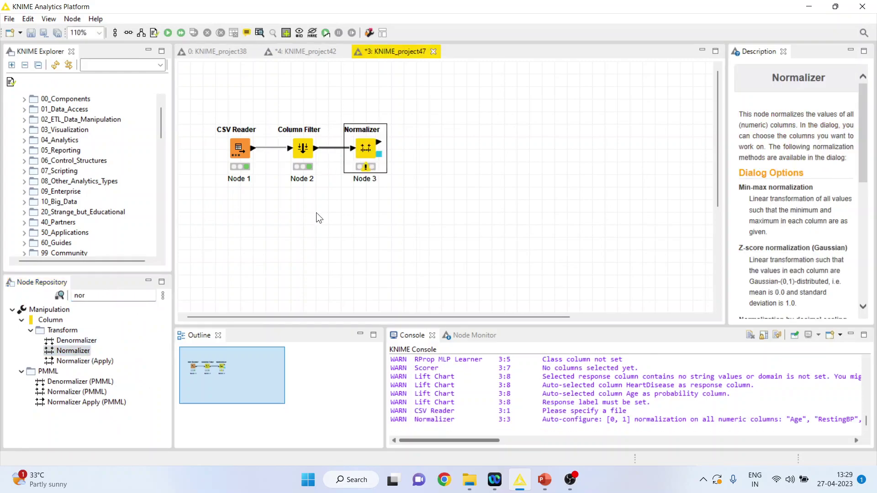
Step: Configure the Normalizer for min-max scaling to 0–1 and run it
right_click(363, 150)
click(388, 159)
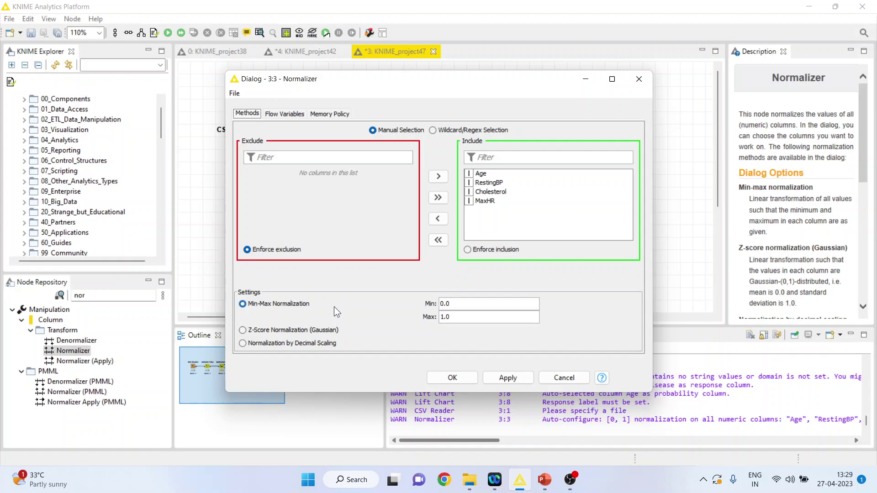
click(448, 377)
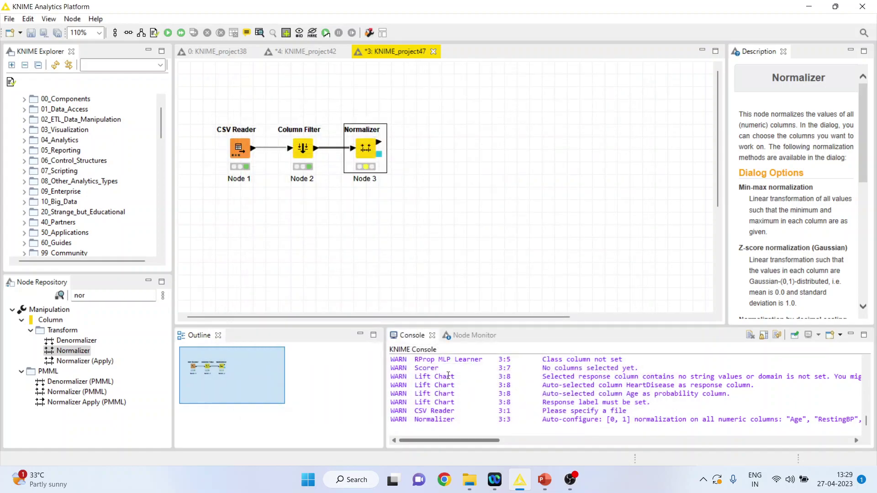
right_click(364, 150)
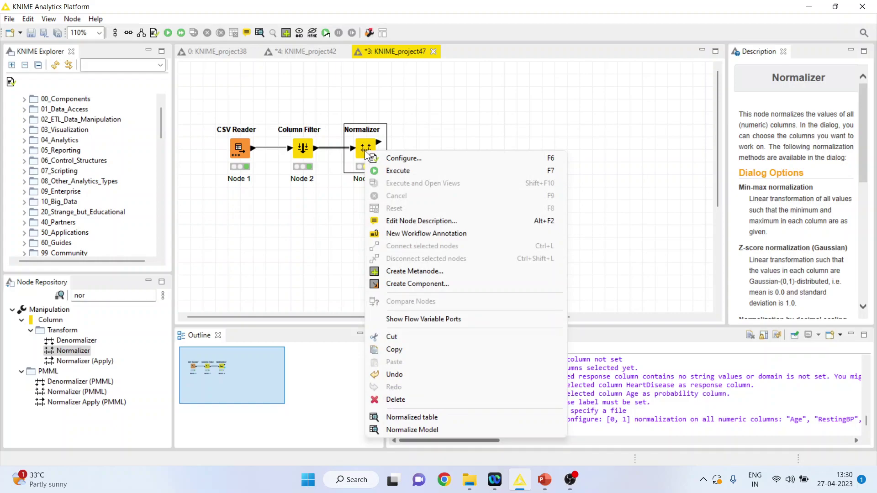
click(399, 174)
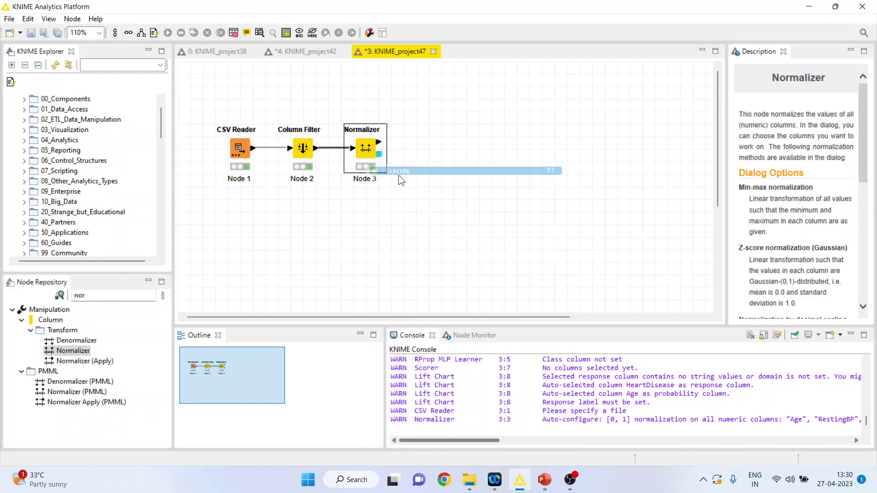
Step: Inspect the normalized Age, RestingBP, Cholesterol and MaxHR values in the output table
right_click(368, 157)
click(426, 421)
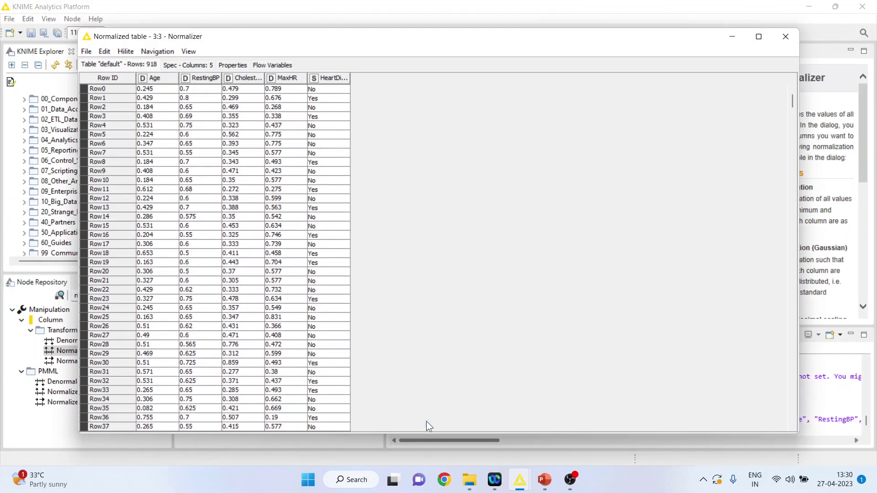
click(156, 80)
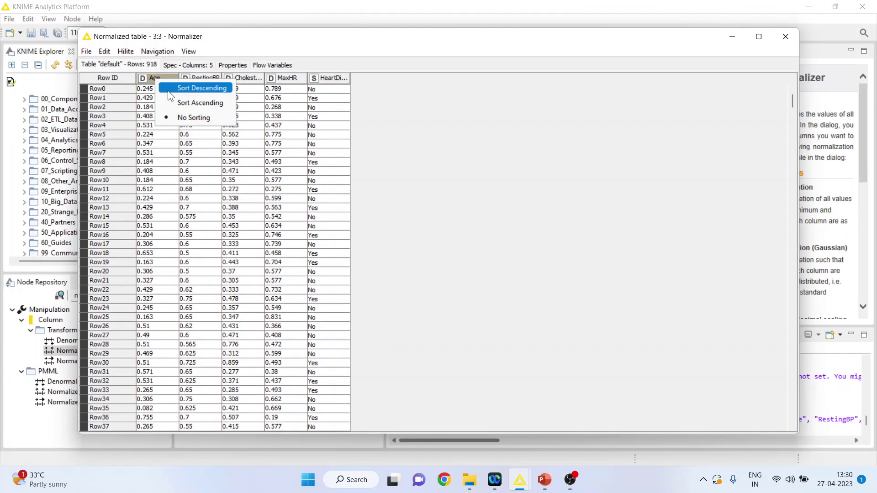
click(154, 80)
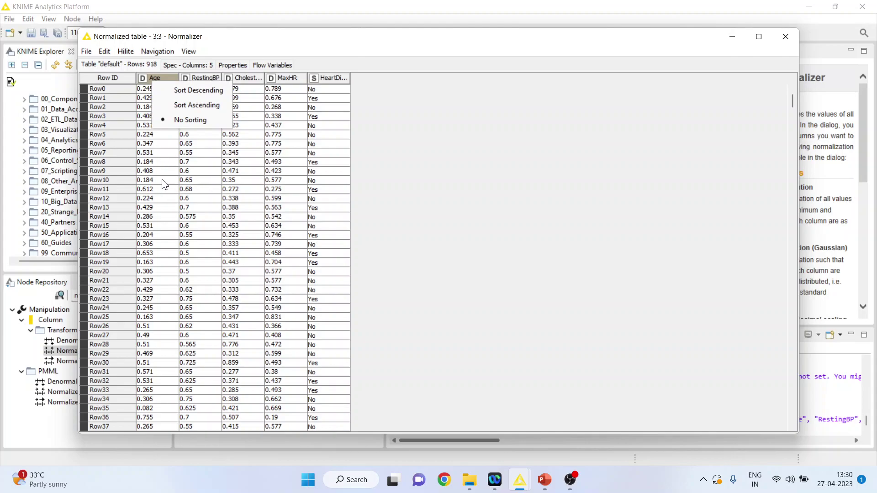
drag(146, 89, 278, 281)
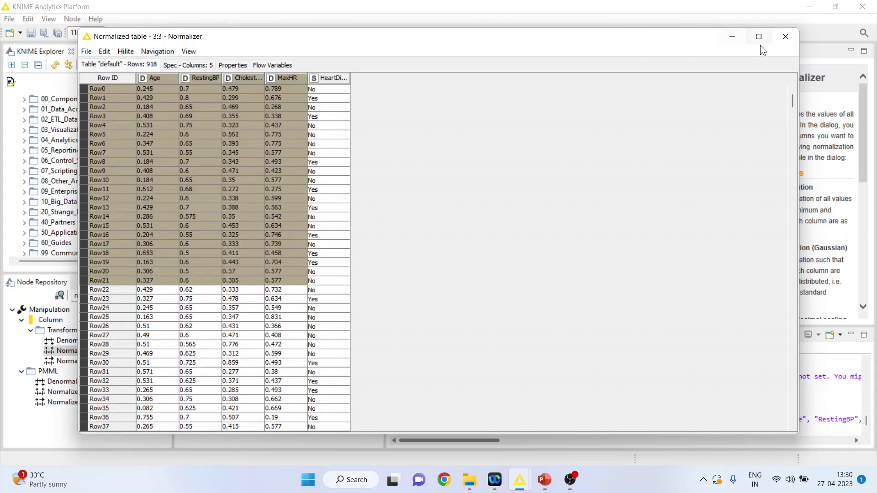
click(786, 37)
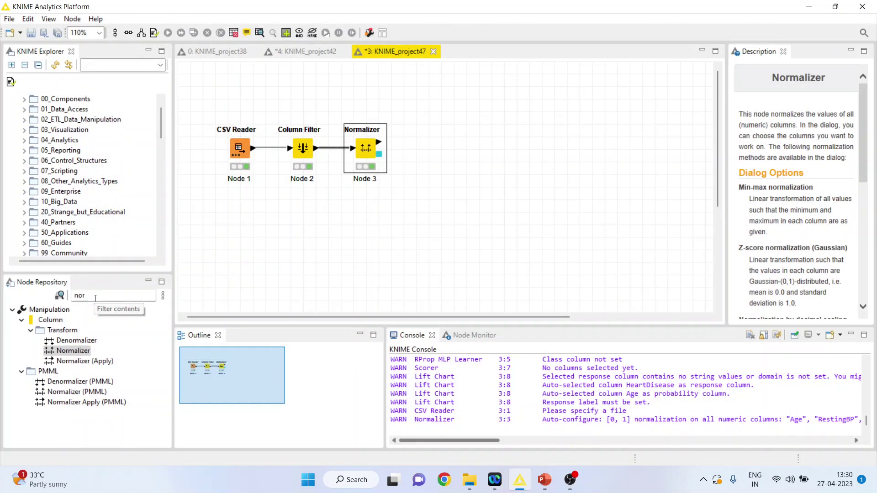
Step: Place a Partitioning node after the Normalizer via a 'part' search
click(95, 297)
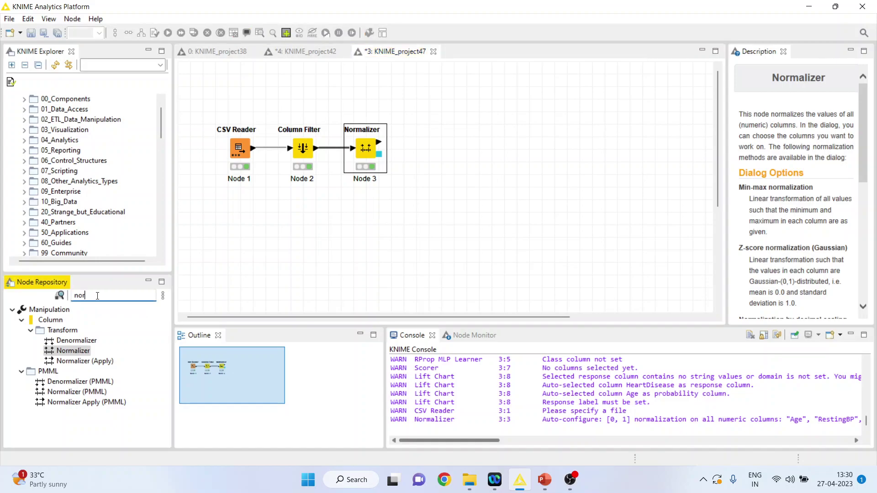
key(BackSpace)
key(BackSpace)
key(BackSpace)
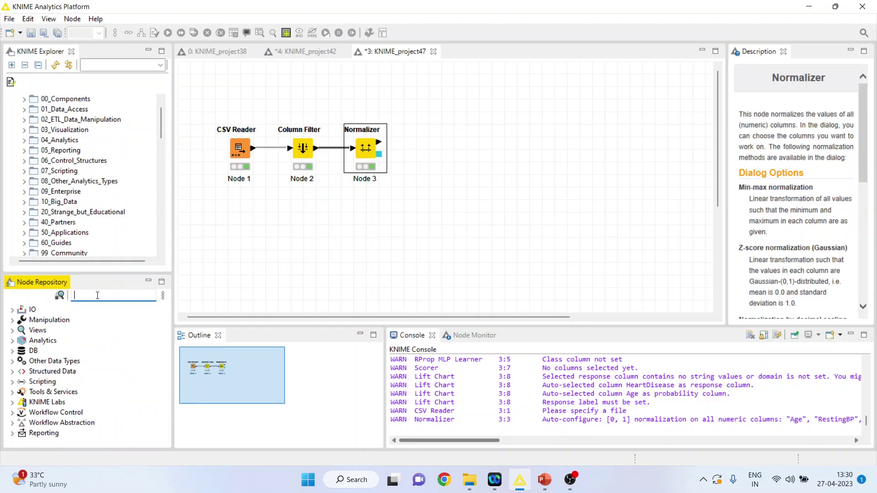
text(part)
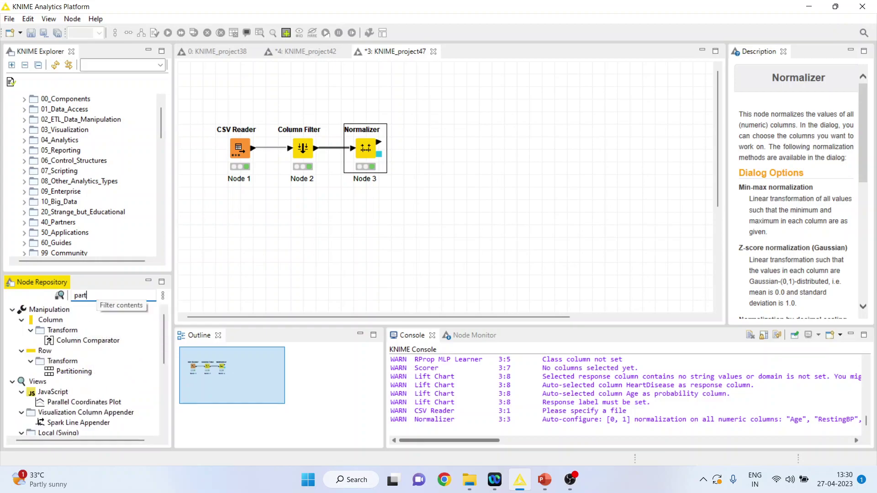
drag(73, 340, 418, 163)
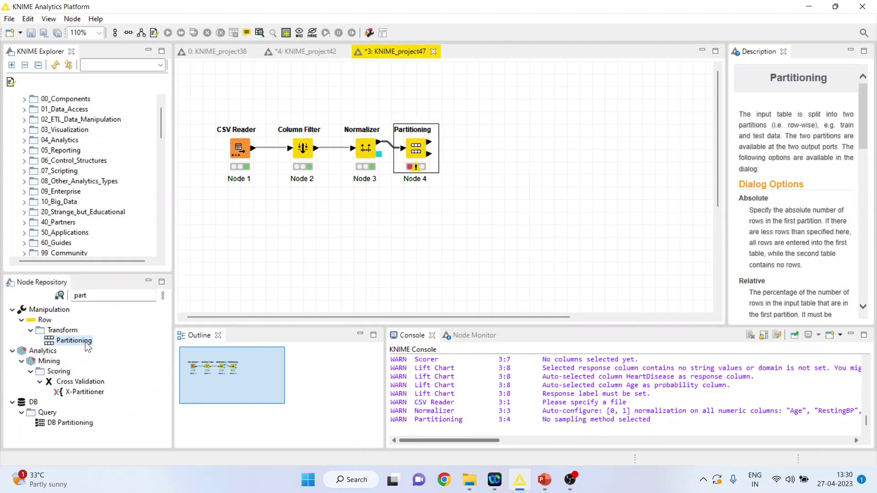
Step: Set Partitioning to a relative 80% split stratified on HeartDisease and run it
right_click(421, 150)
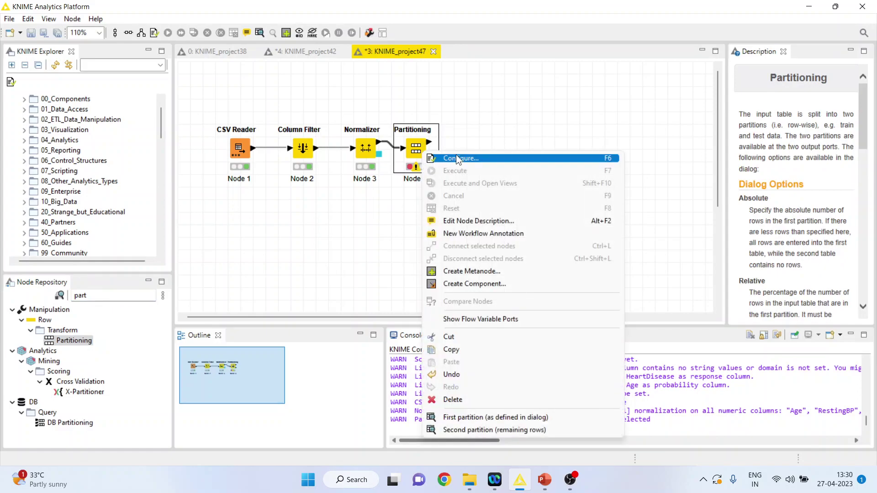
click(457, 154)
click(484, 202)
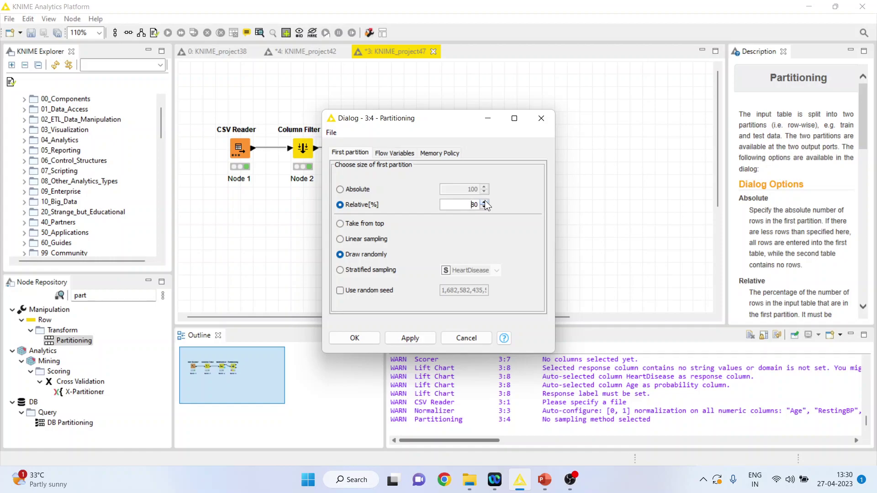
click(342, 271)
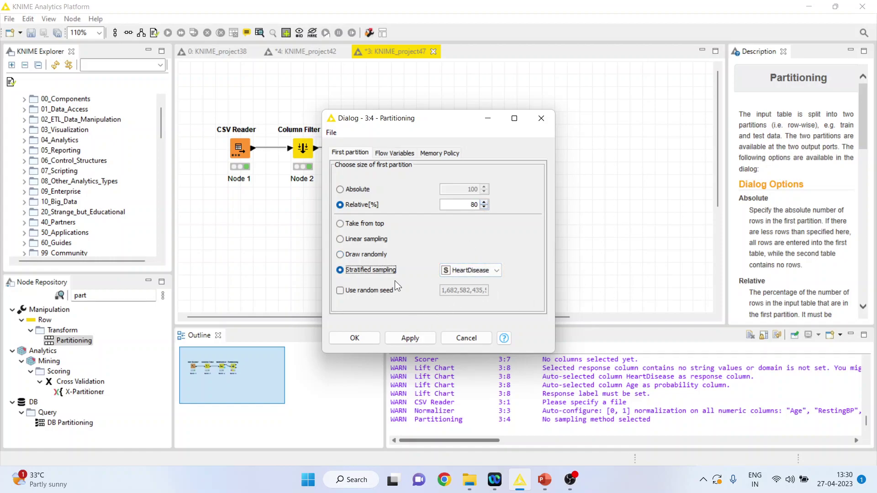
click(373, 339)
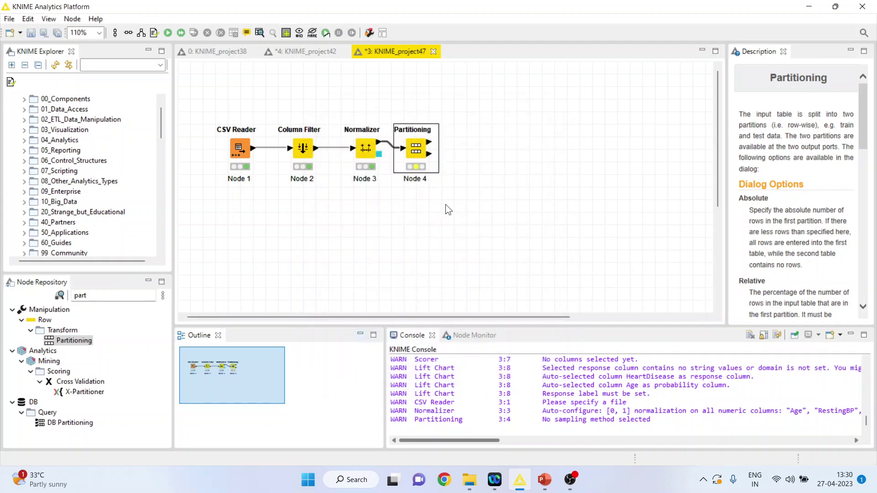
right_click(424, 149)
click(453, 165)
click(96, 296)
Step: Add an RProp MLP Learner above Partitioning with HeartDisease as class column and run it
key(BackSpace)
key(BackSpace)
key(BackSpace)
key(BackSpace)
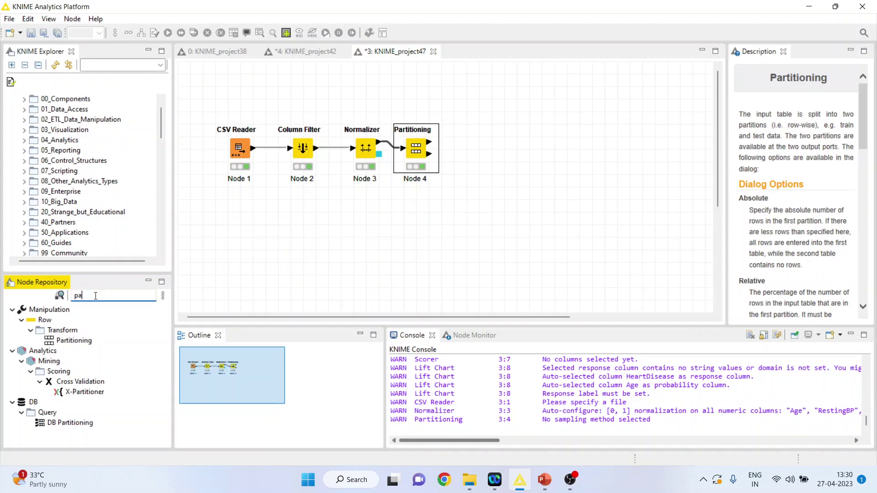
text(learn)
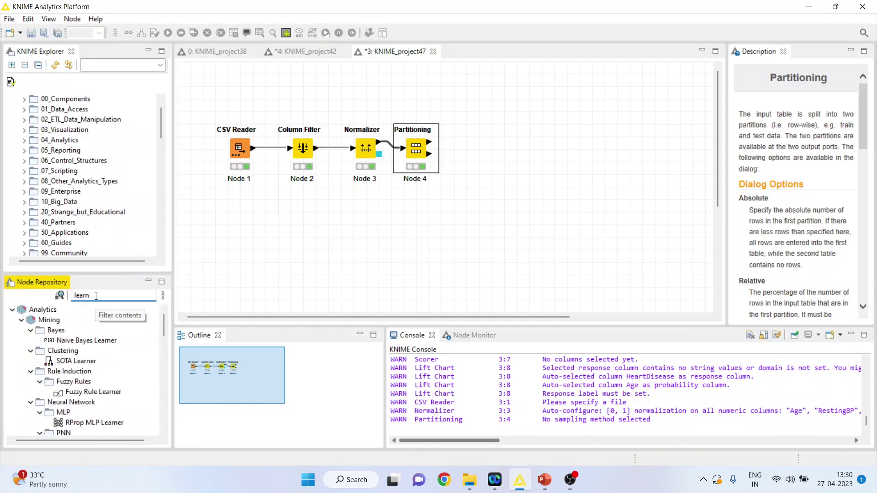
double_click(117, 423)
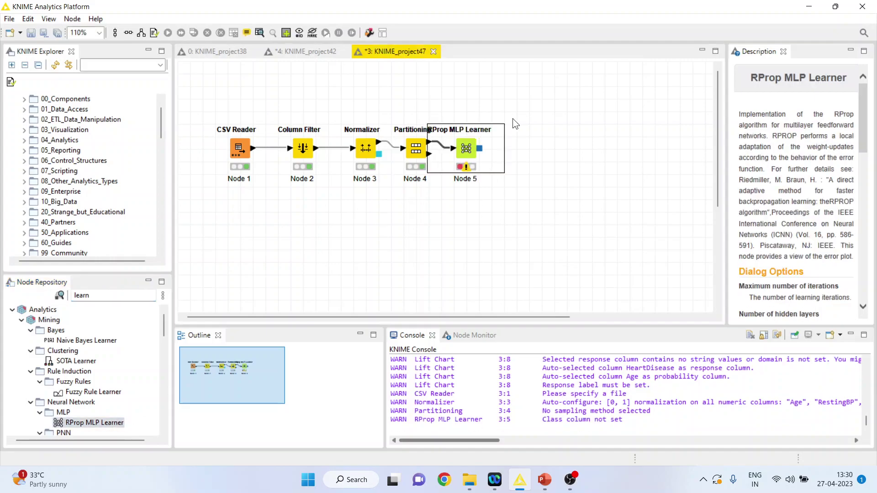
drag(476, 149, 476, 100)
right_click(476, 98)
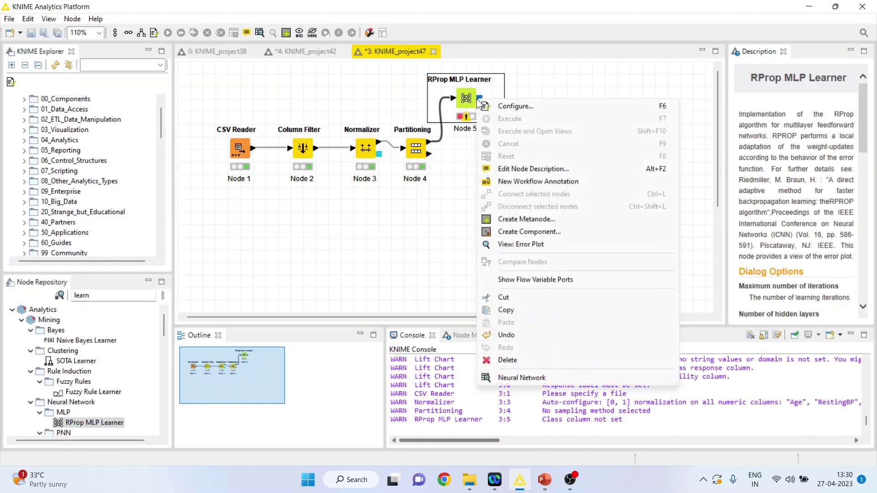
click(499, 107)
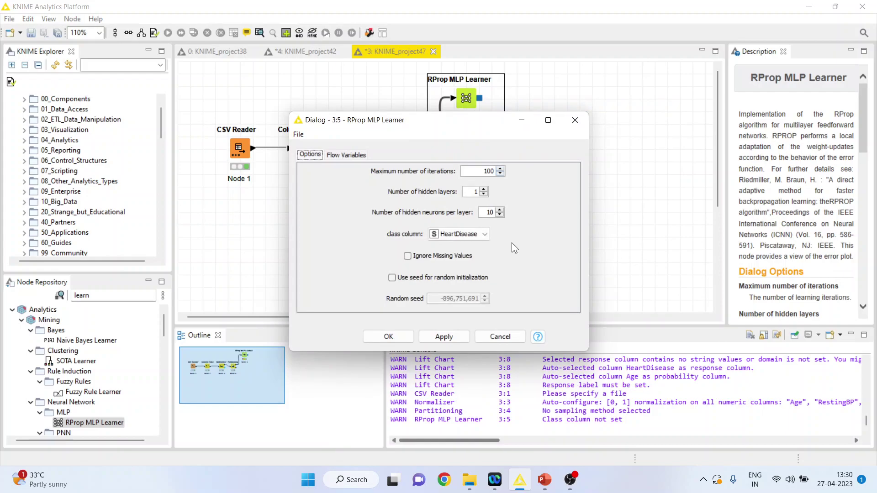
click(389, 336)
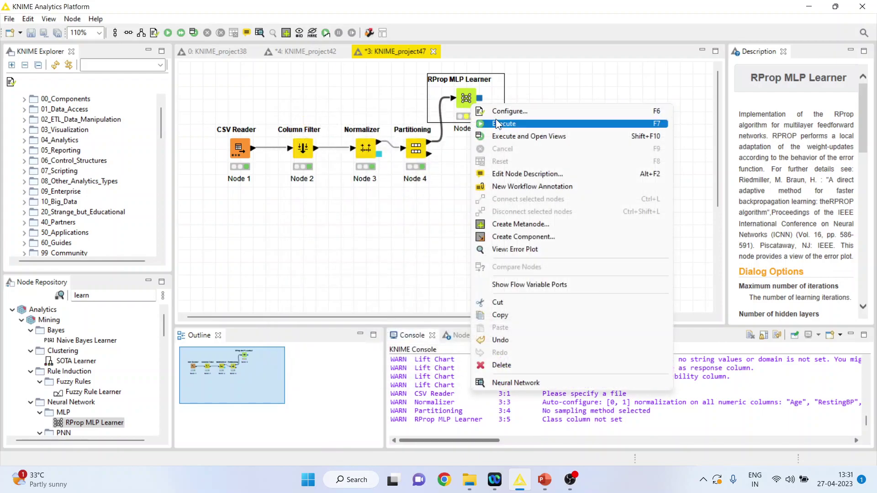
click(497, 123)
click(111, 294)
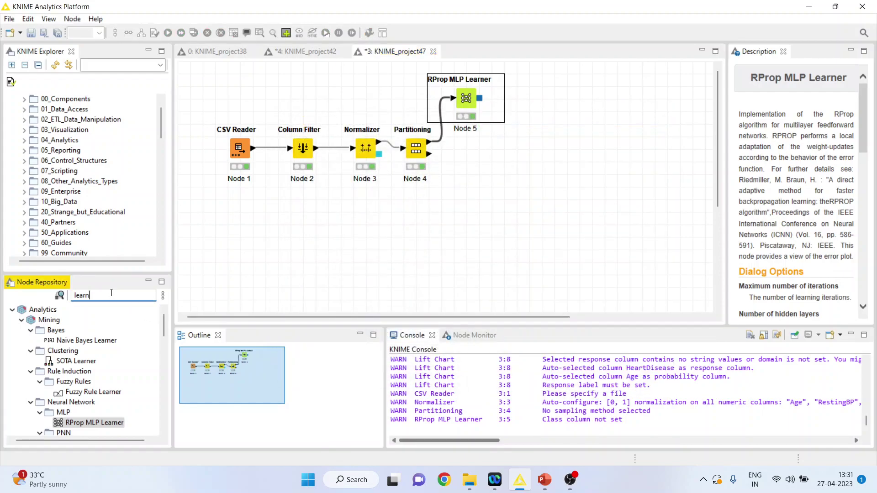
Step: Add a MultiLayerPerceptron Predictor after the learner and connect Partitioning's test output to it
key(BackSpace)
key(BackSpace)
key(BackSpace)
key(BackSpace)
key(BackSpace)
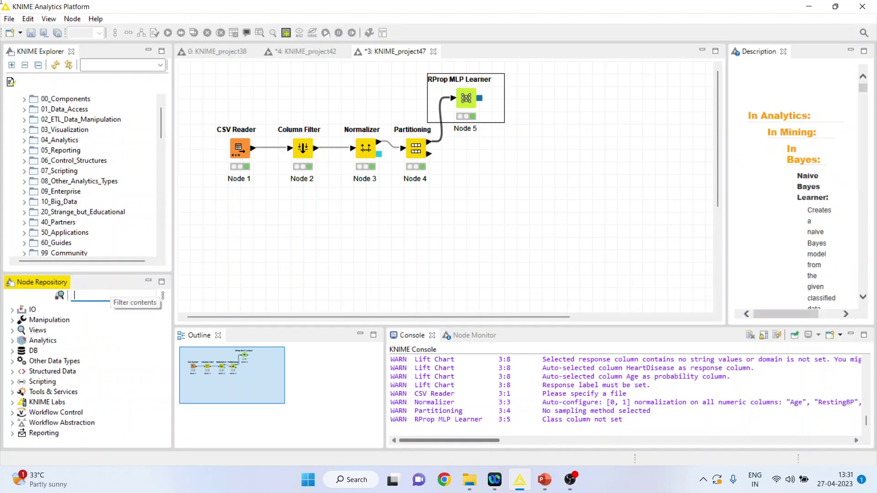
text(pred)
key(BackSpace)
key(BackSpace)
key(BackSpace)
key(BackSpace)
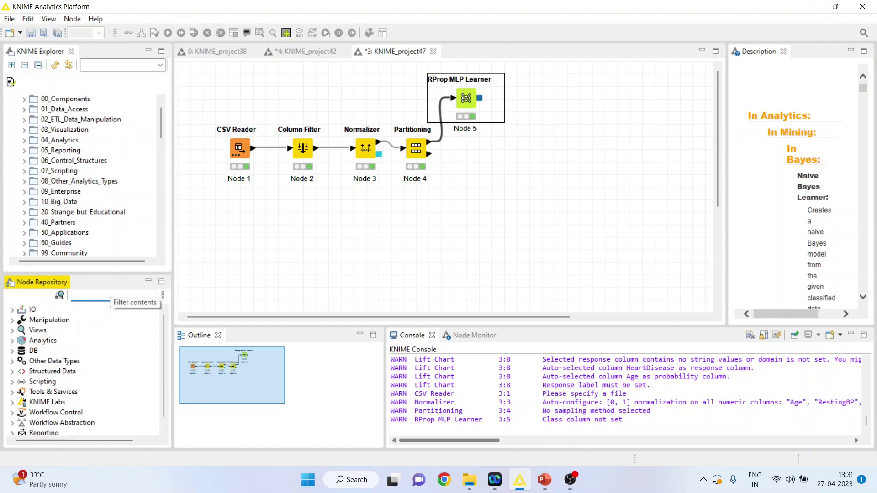
text(predic)
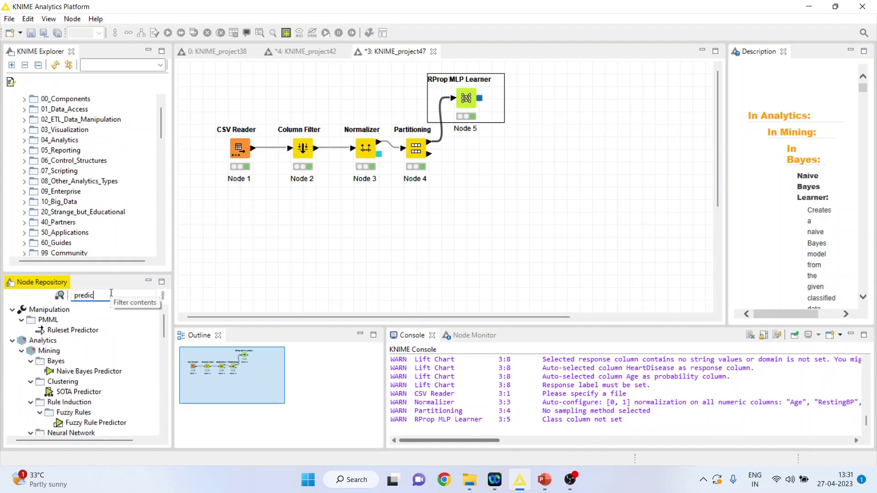
scroll(119, 372, down, 2)
double_click(125, 389)
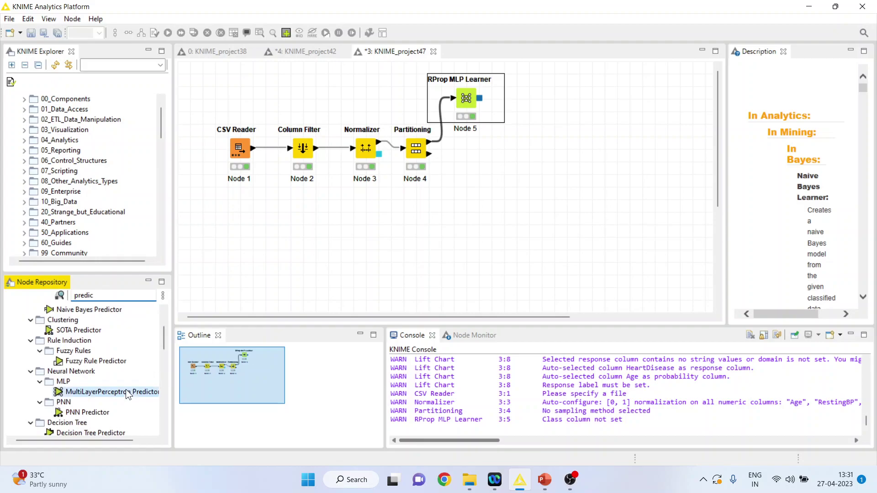
drag(564, 106, 553, 157)
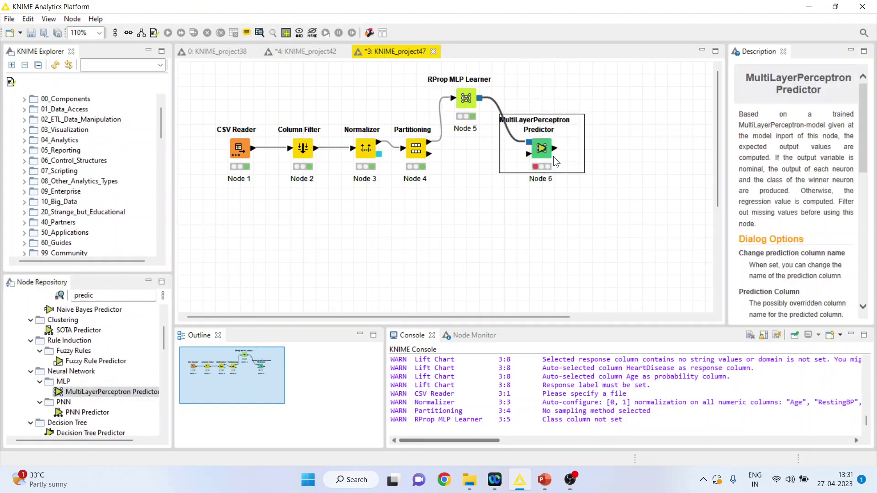
drag(472, 108, 483, 92)
drag(432, 154, 529, 154)
Step: Enable renaming the prediction column in the predictor settings and run the predictor
click(541, 152)
right_click(541, 152)
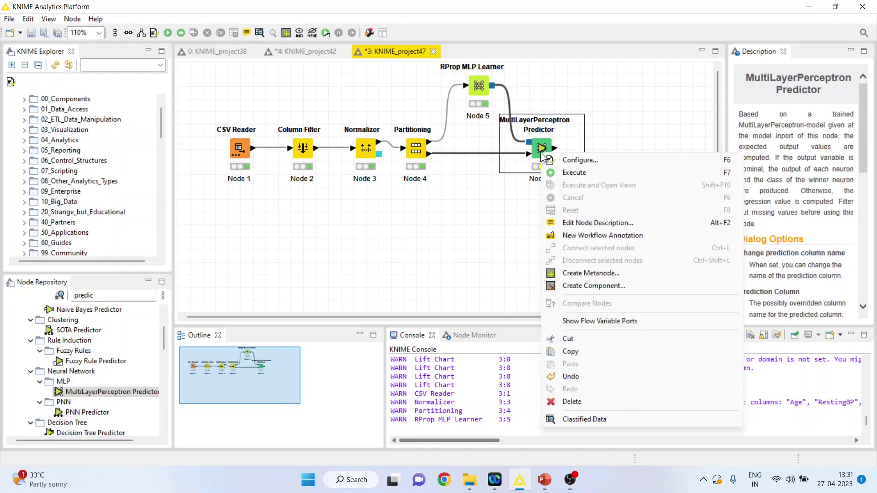
click(561, 160)
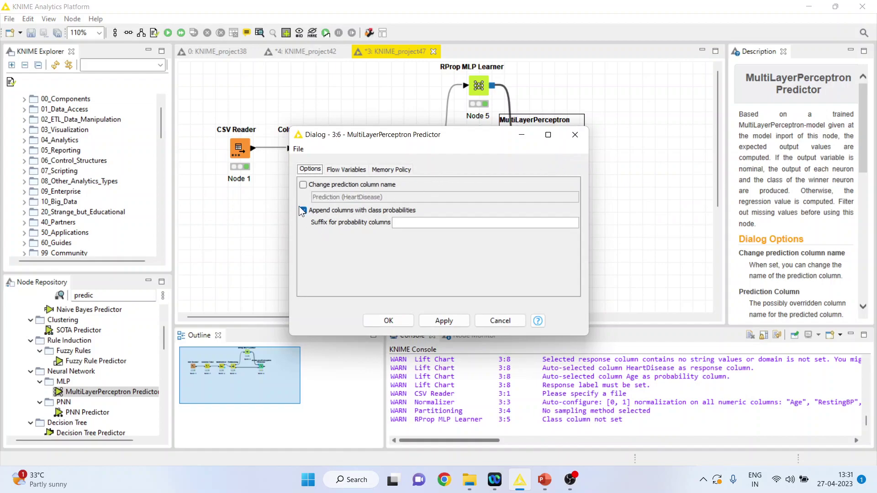
click(303, 185)
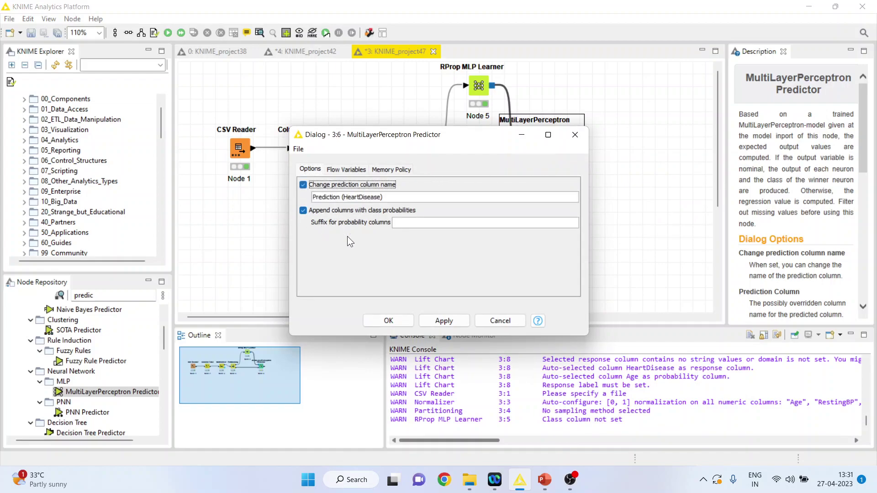
click(401, 319)
right_click(539, 147)
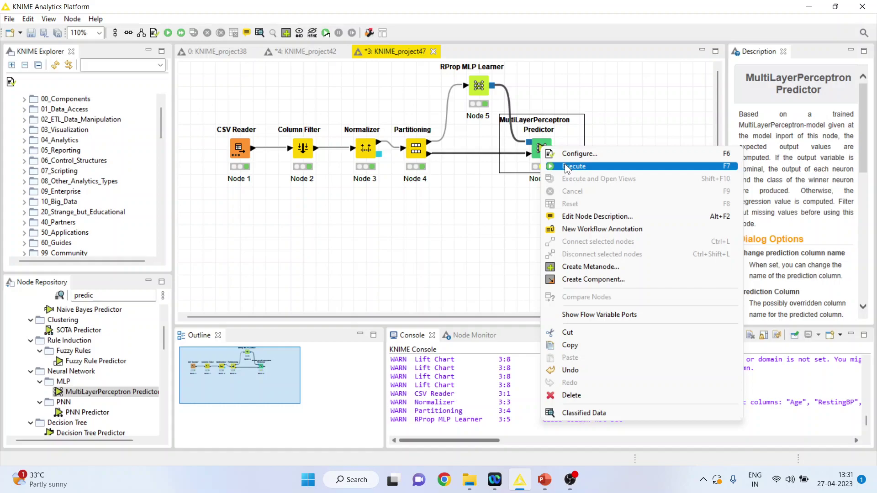
click(565, 165)
Step: Compare predicted and actual HeartDisease values in the Classified Data table
right_click(546, 150)
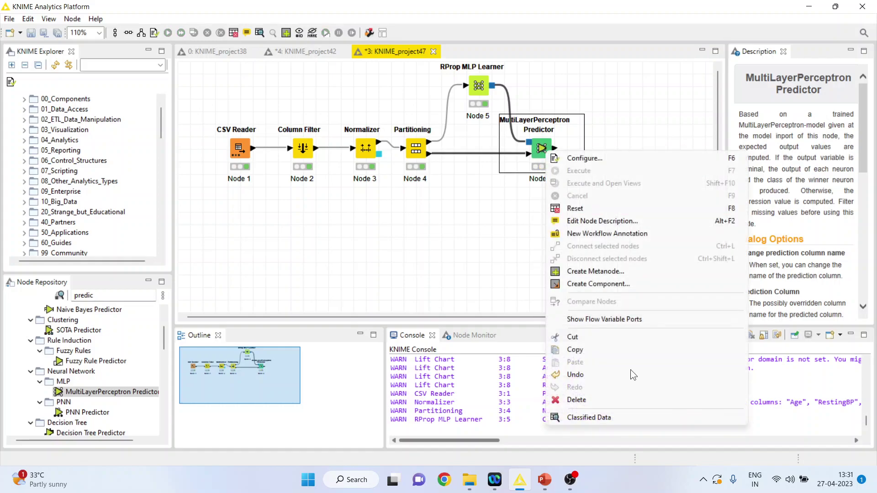
click(638, 422)
drag(464, 99, 462, 382)
drag(328, 98, 324, 372)
click(781, 42)
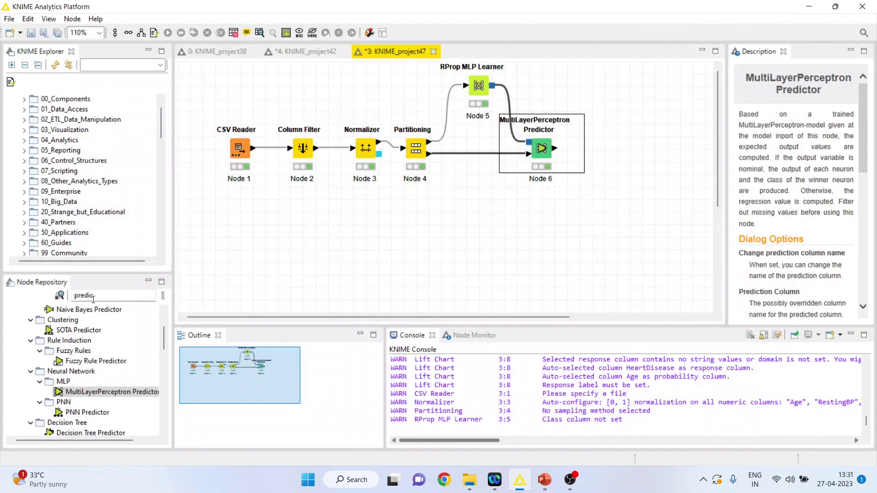
Step: Add a Scorer node after the predictor via a 'scorer' search
click(104, 295)
key(BackSpace)
key(BackSpace)
key(BackSpace)
key(BackSpace)
key(BackSpace)
key(BackSpace)
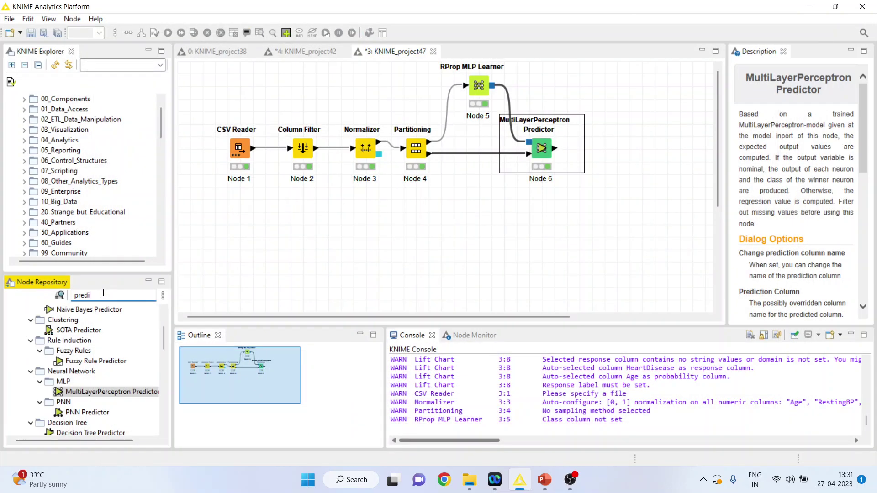
text(scorere)
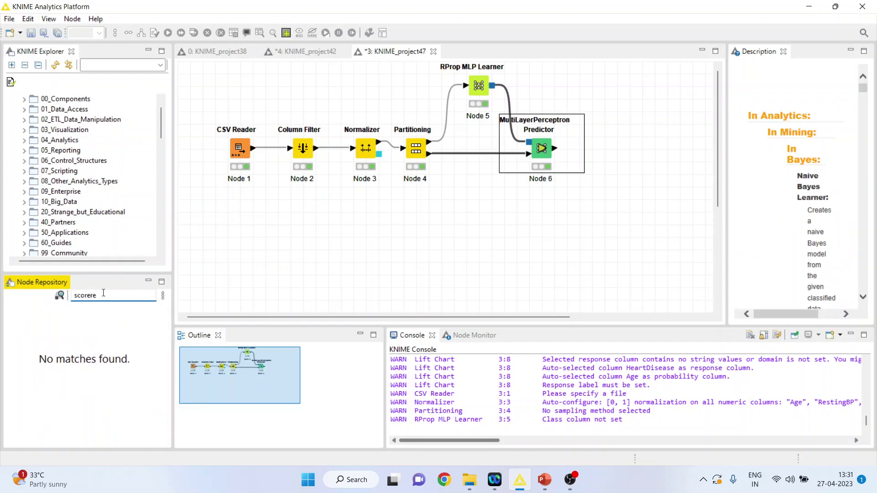
key(BackSpace)
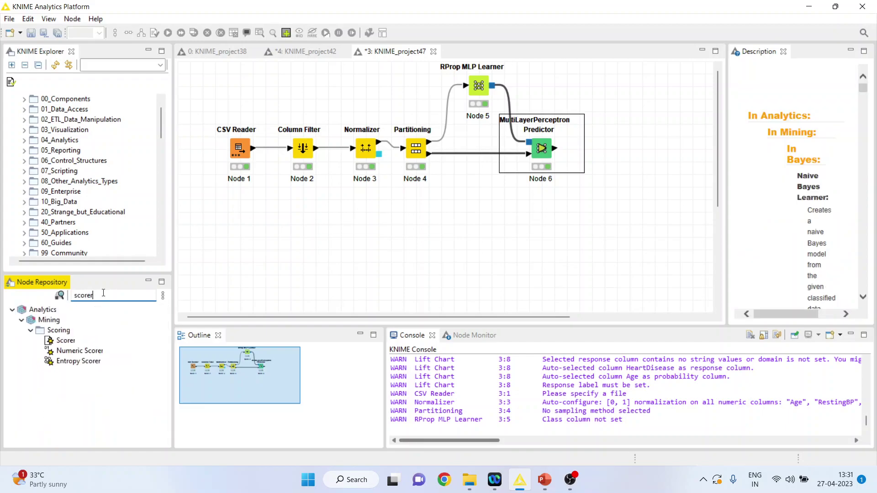
double_click(65, 341)
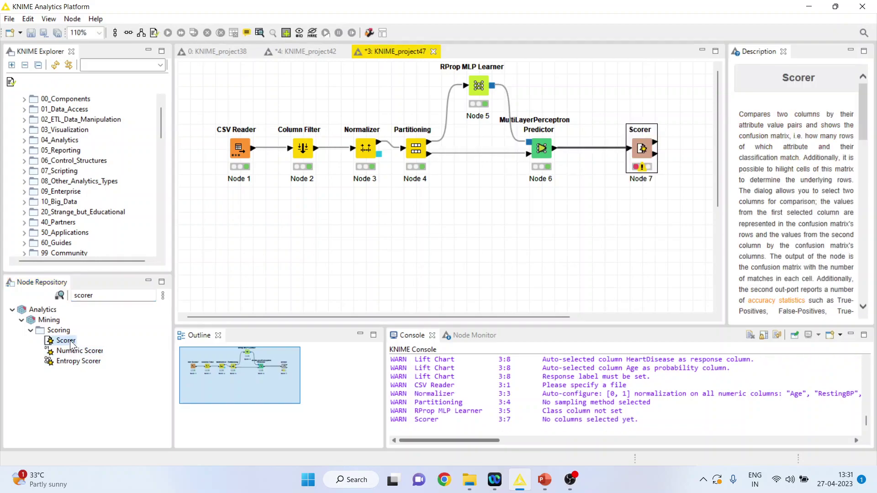
drag(643, 150, 618, 150)
Step: Set the Scorer's first column to HeartDisease against Prediction (HeartDisease) and run it
right_click(616, 149)
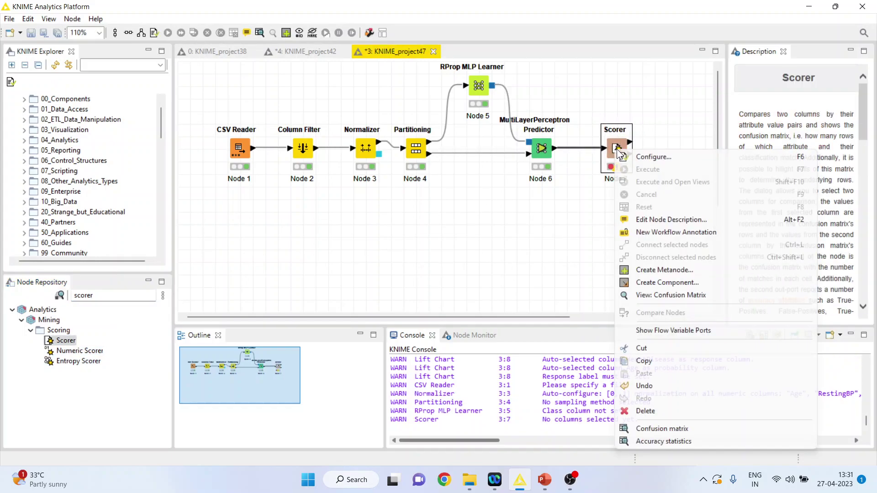
click(644, 156)
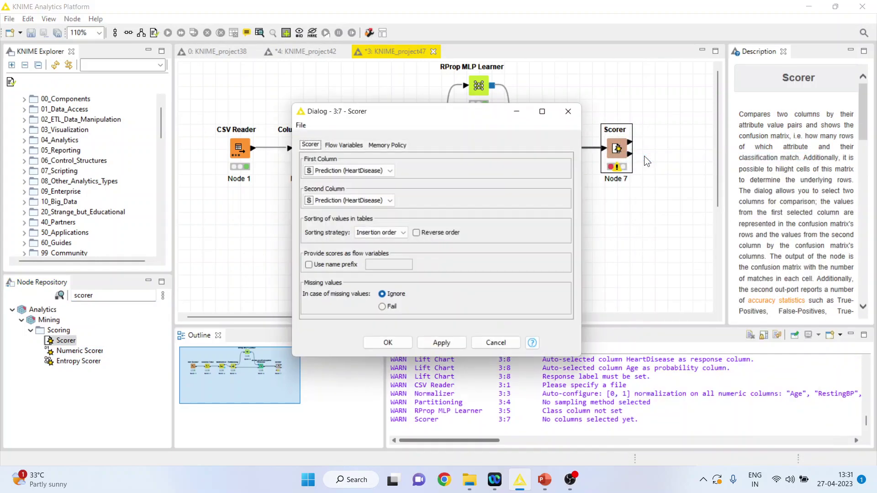
click(390, 170)
click(369, 181)
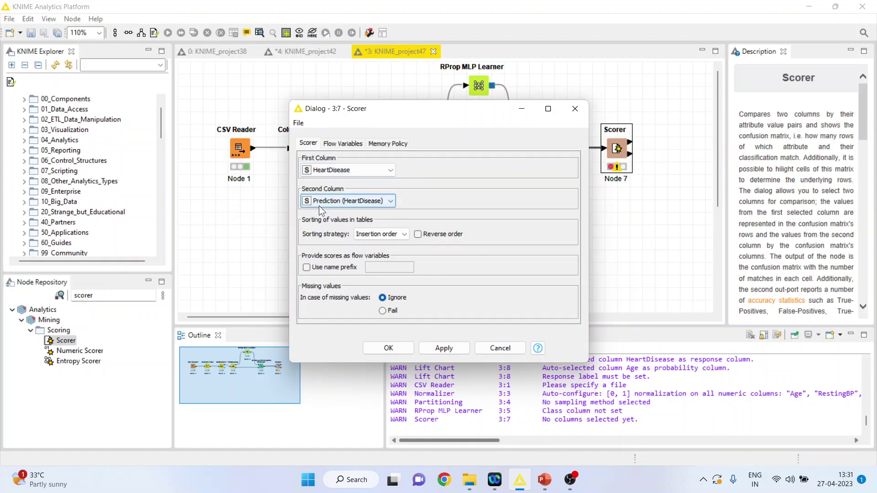
click(389, 349)
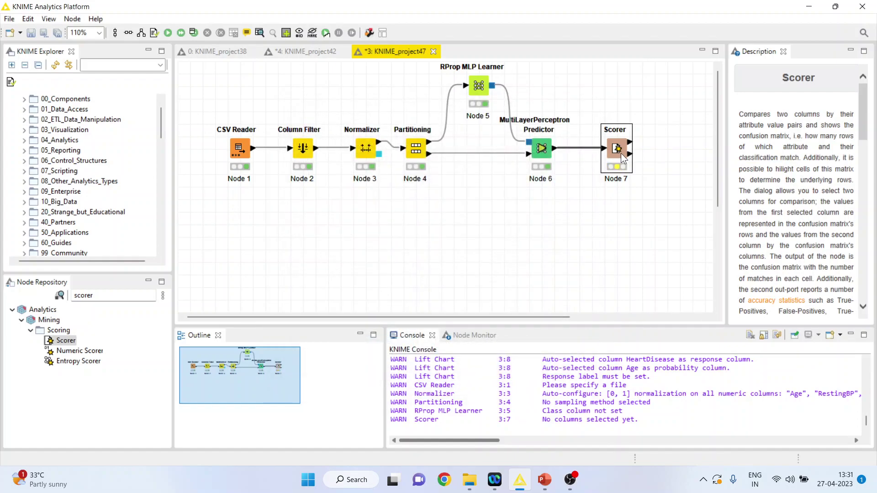
right_click(621, 152)
click(646, 174)
right_click(618, 149)
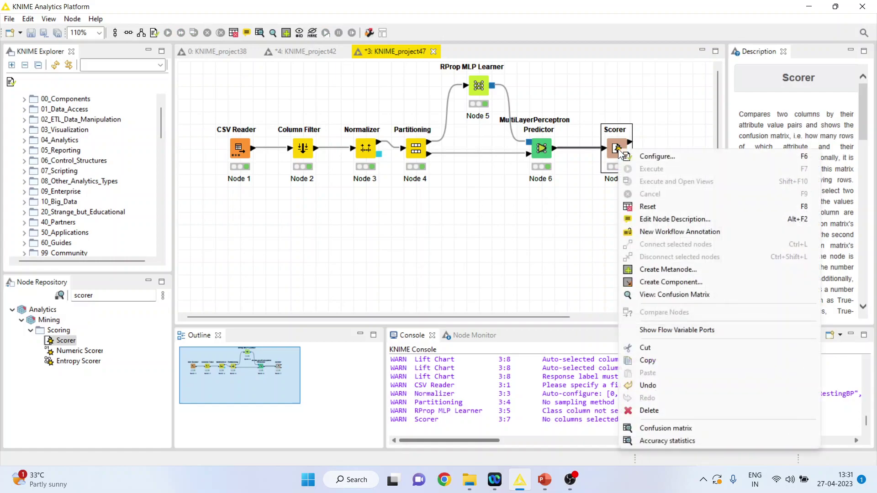
Step: Open the confusion matrix and check its cells: No/No 57, Yes/Yes 84, Yes/No 18, No/Yes 25
click(674, 296)
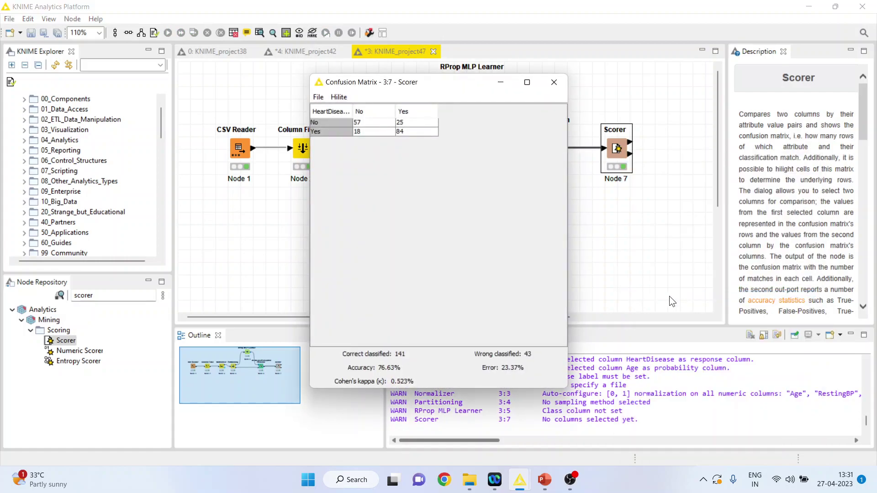
click(367, 123)
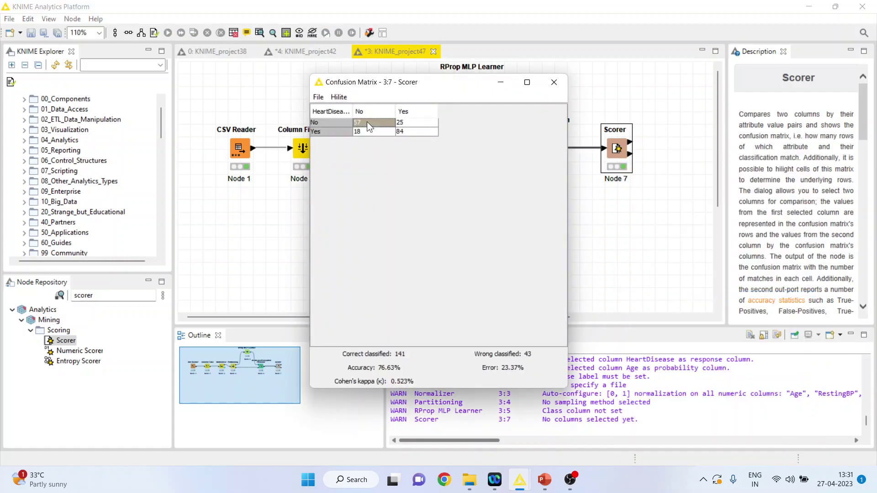
click(409, 133)
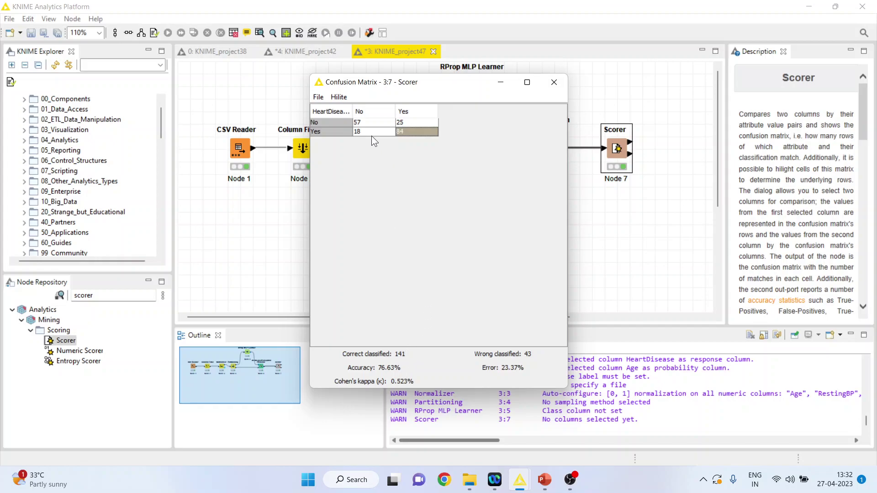
click(360, 133)
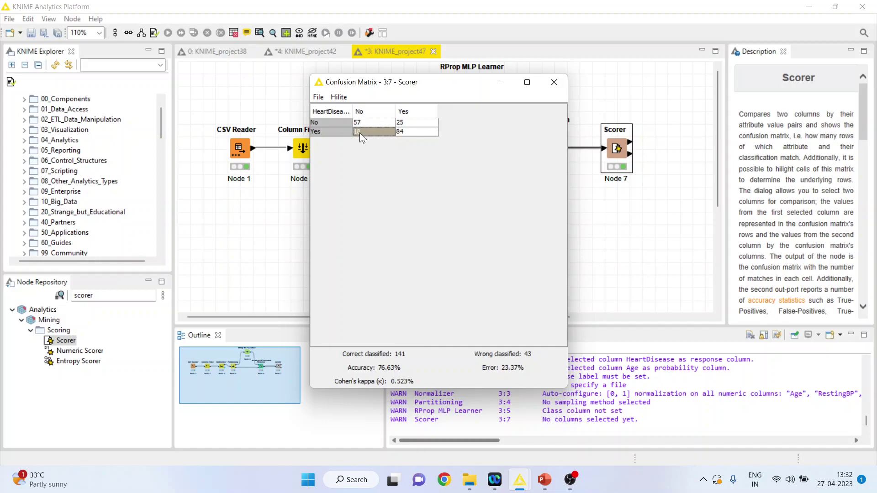
click(406, 122)
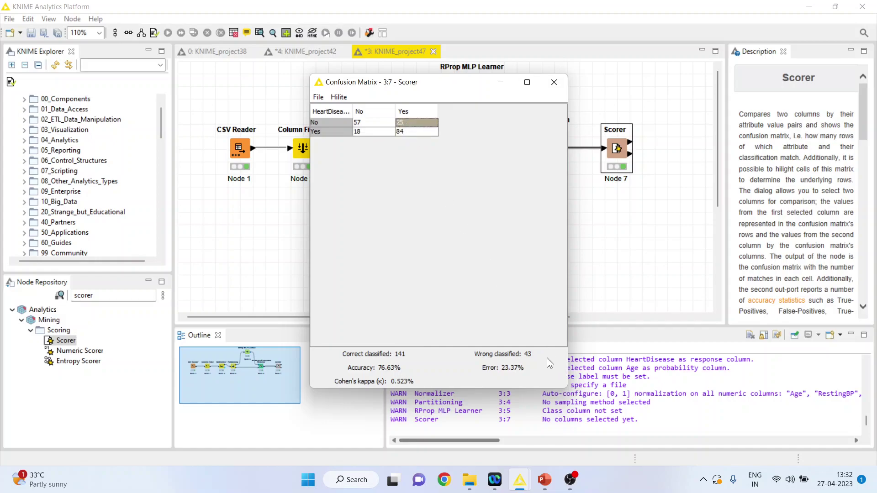
Step: Close the confusion matrix and copy the CSV Reader, Column Filter and Normalizer nodes
click(555, 83)
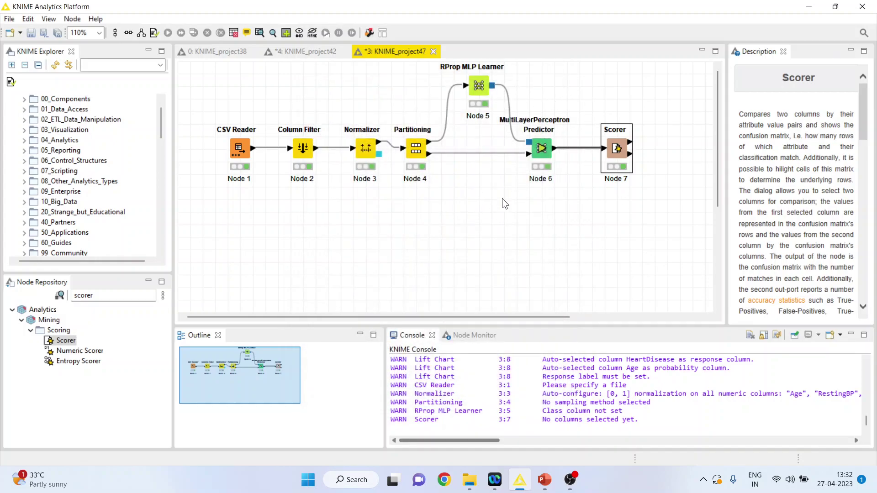
click(242, 149)
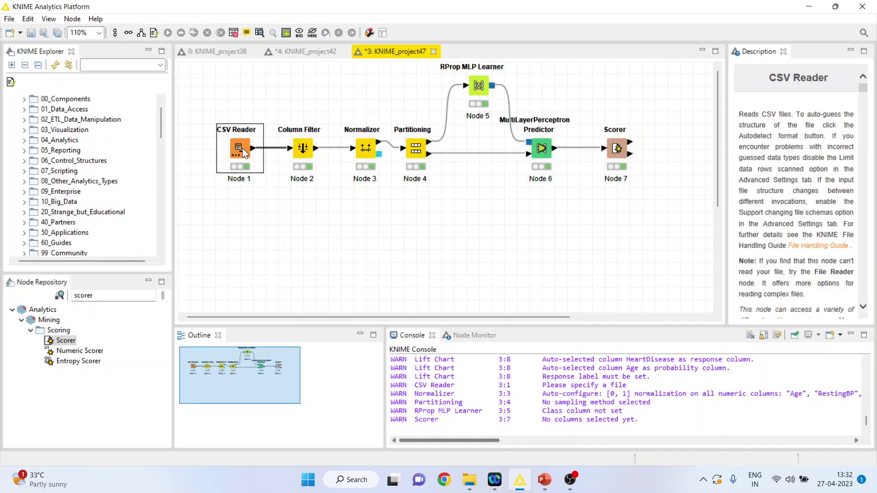
ctrl+click(303, 158)
ctrl+click(365, 157)
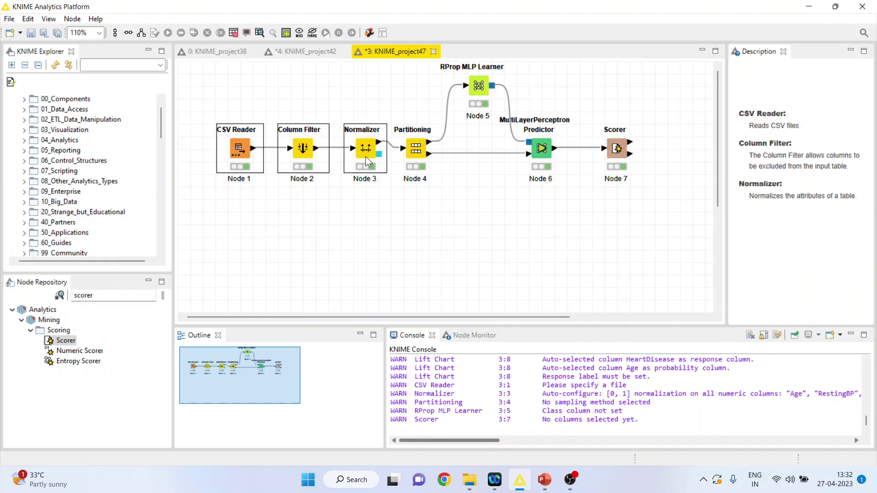
right_click(366, 156)
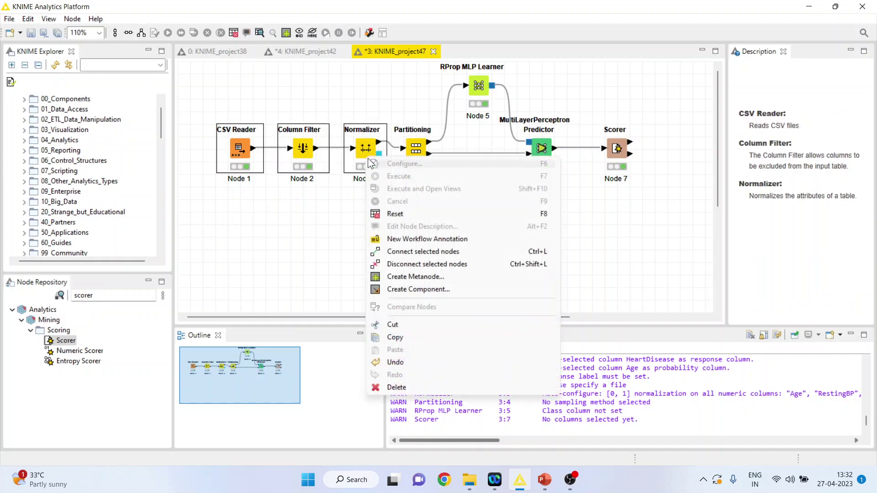
click(416, 337)
Step: Paste the copied three-node chain and place it below the original workflow
key(ctrl+v)
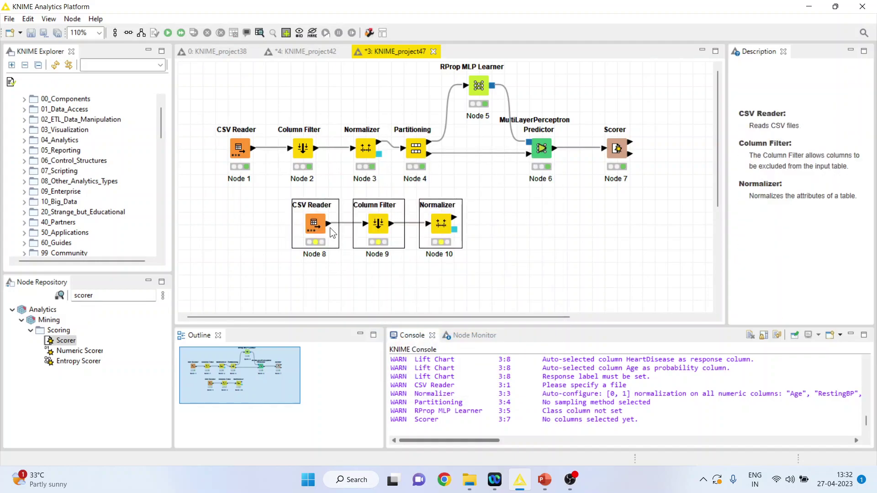
drag(318, 221, 259, 235)
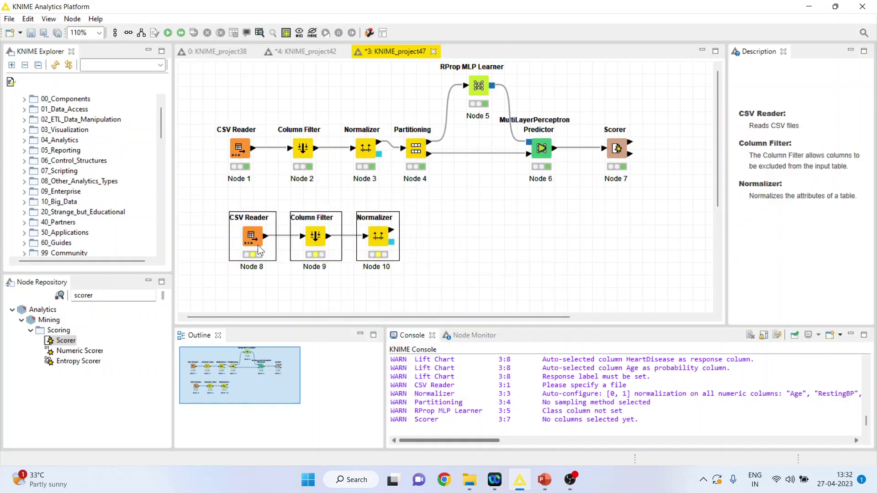
right_click(252, 245)
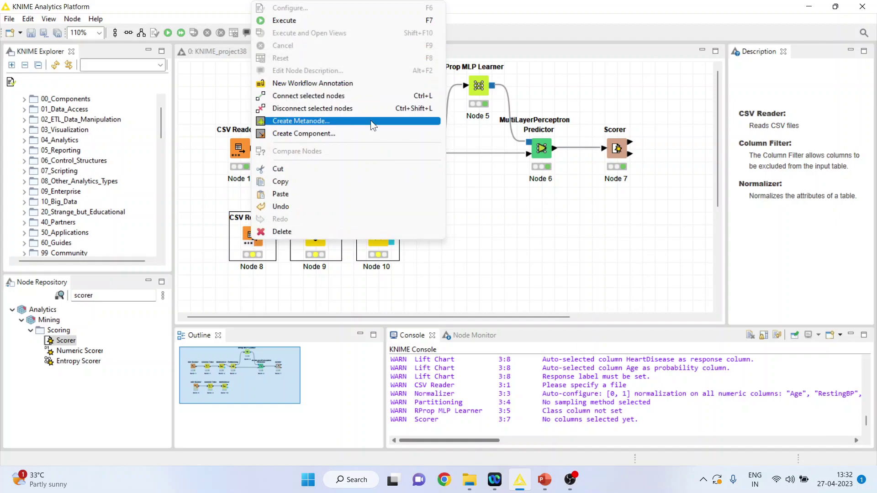
click(529, 245)
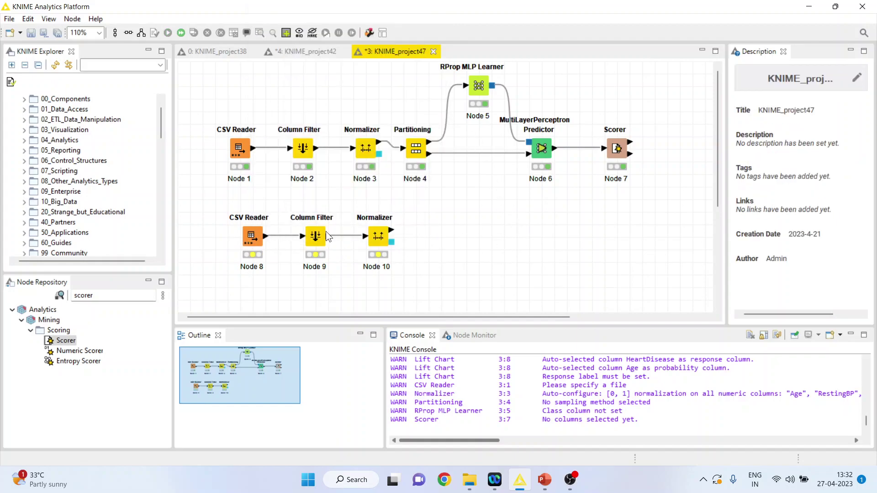
right_click(257, 237)
Step: Point the copied CSV Reader (Node 8) at heart1(test).csv as its input file
click(292, 177)
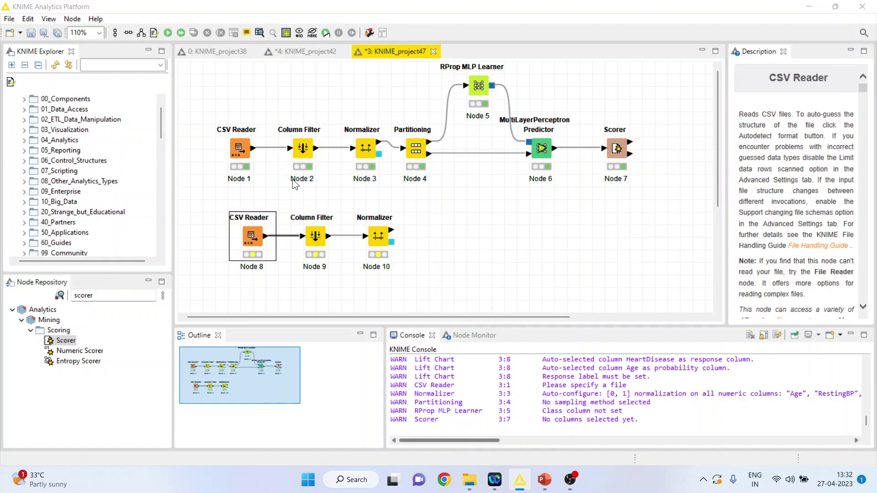
click(616, 111)
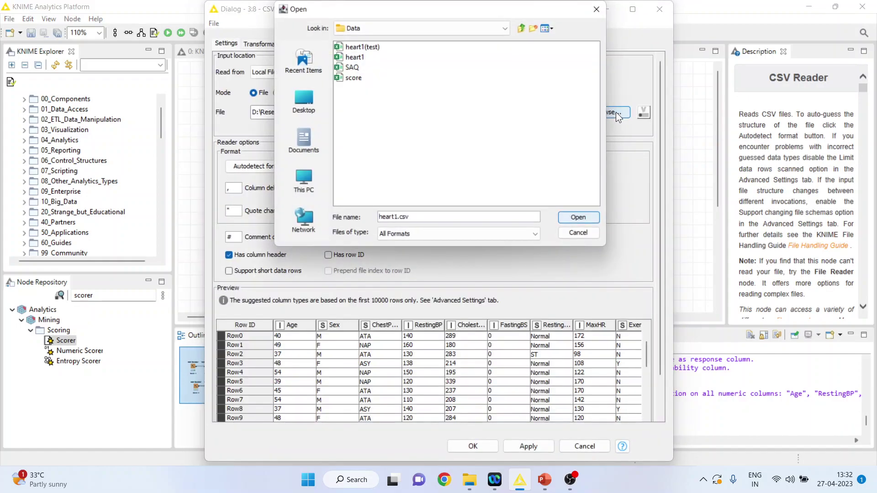
click(377, 46)
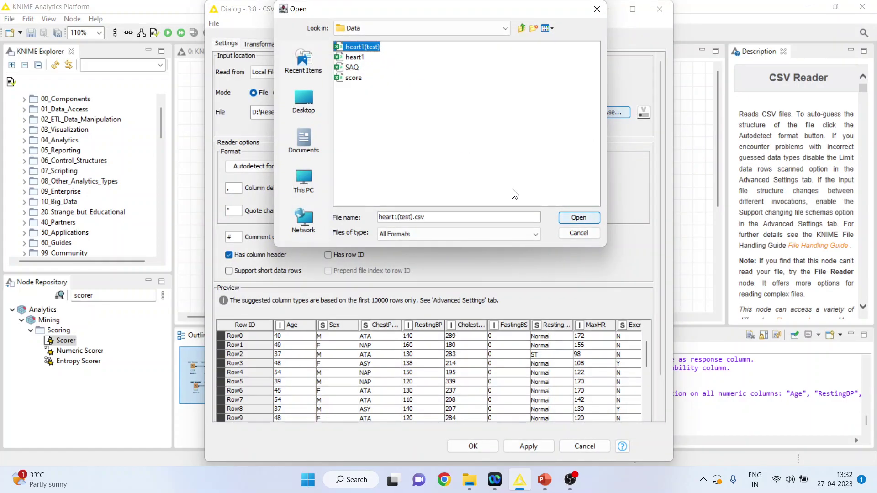
click(578, 222)
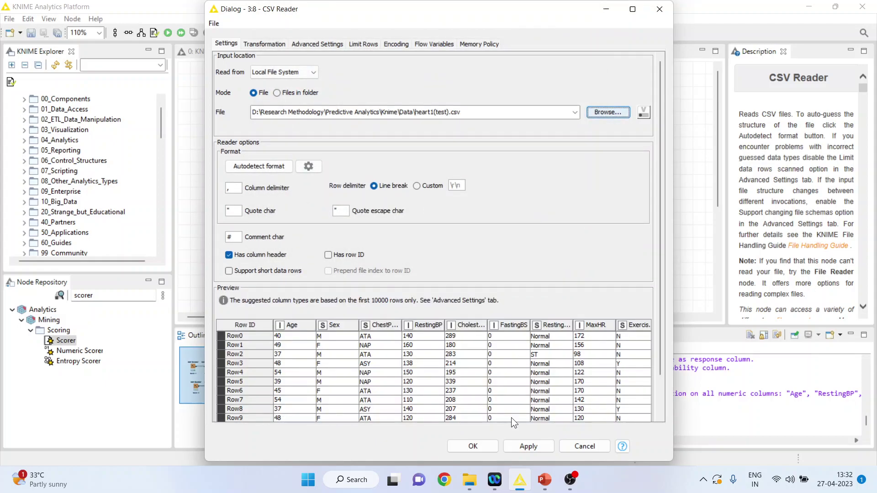
click(484, 446)
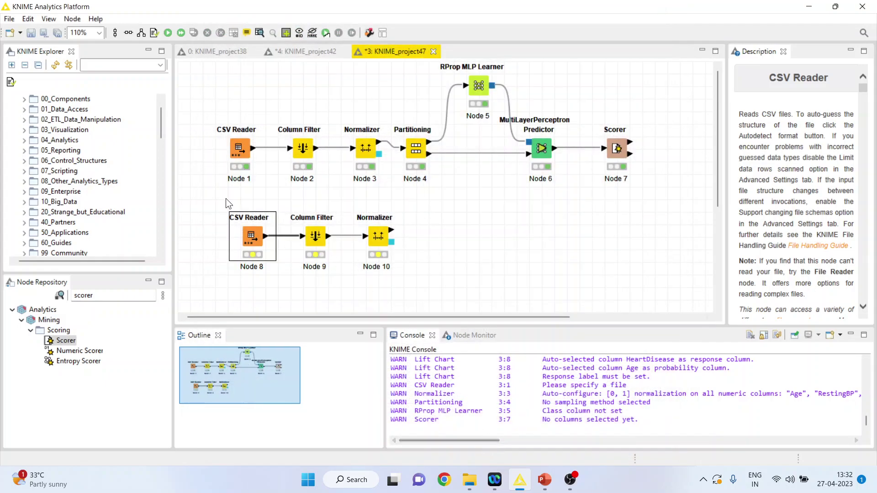
Step: Run the new reader and check Normalizer Node 10's normalized 10-row, 5-column test table
click(181, 33)
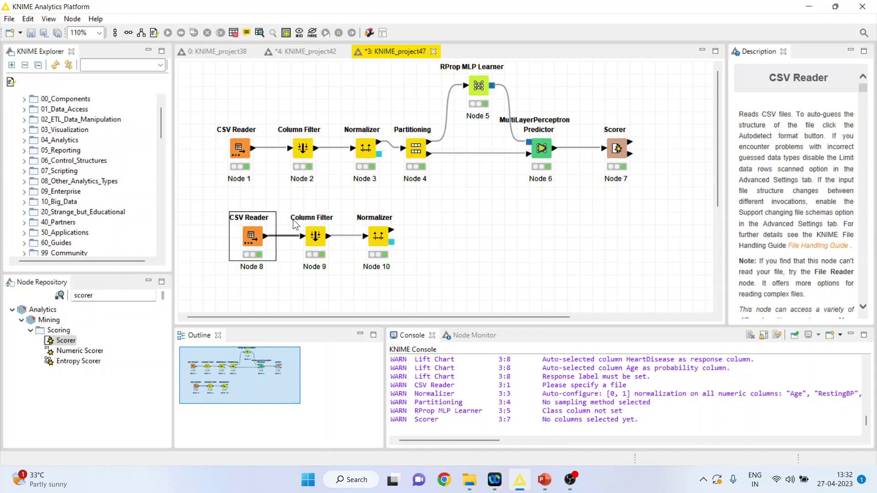
right_click(377, 239)
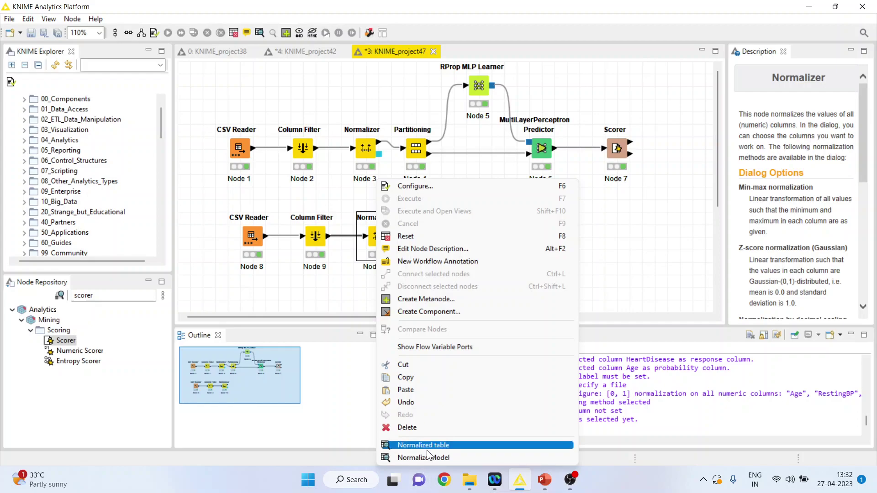
click(426, 450)
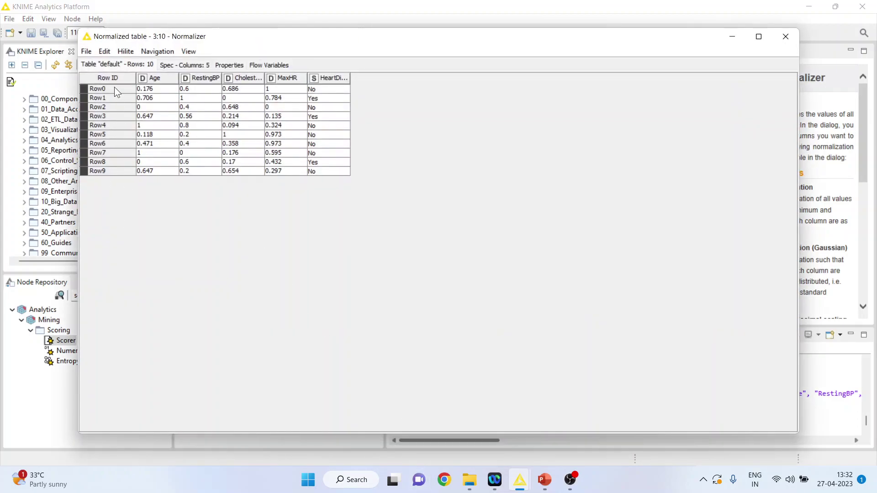
click(786, 36)
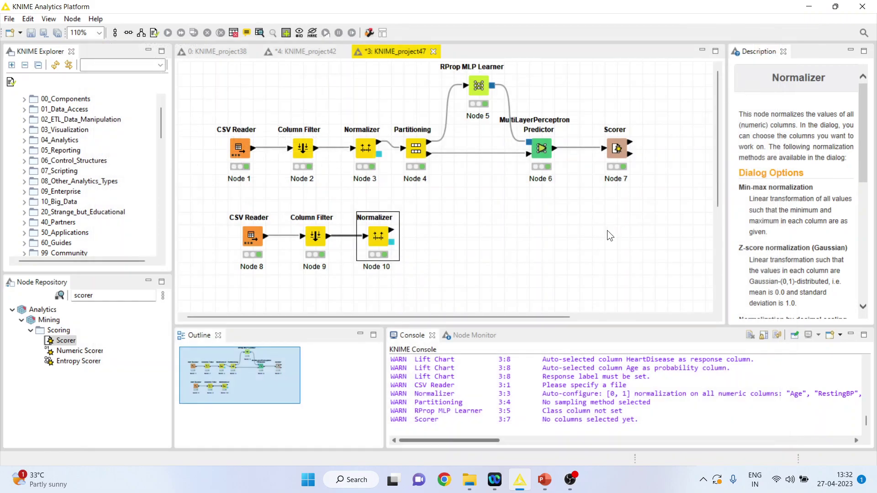
Step: Duplicate the MultiLayerPerceptron Predictor and place the copy in line with Node 10
click(544, 158)
right_click(545, 159)
click(591, 355)
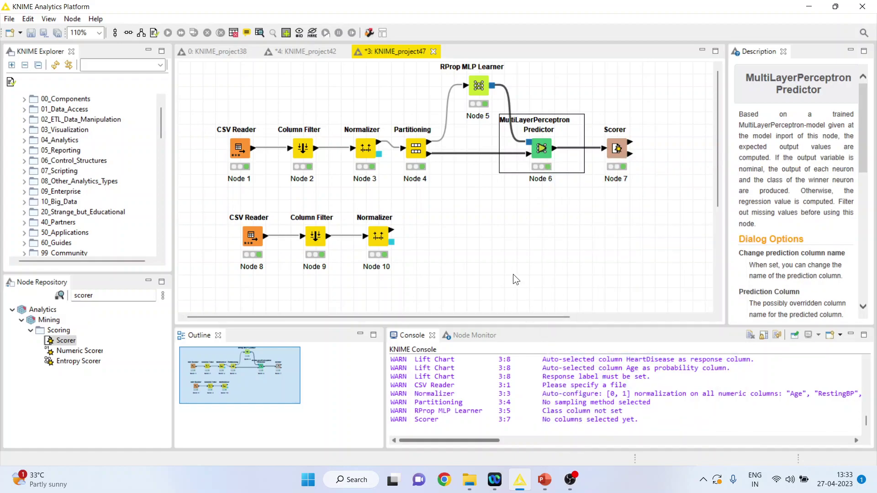
key(ctrl+v)
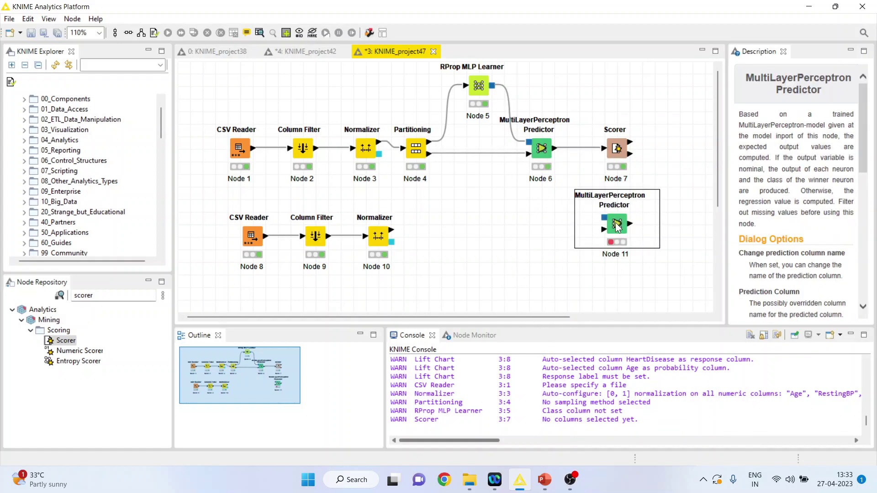
drag(617, 224, 554, 250)
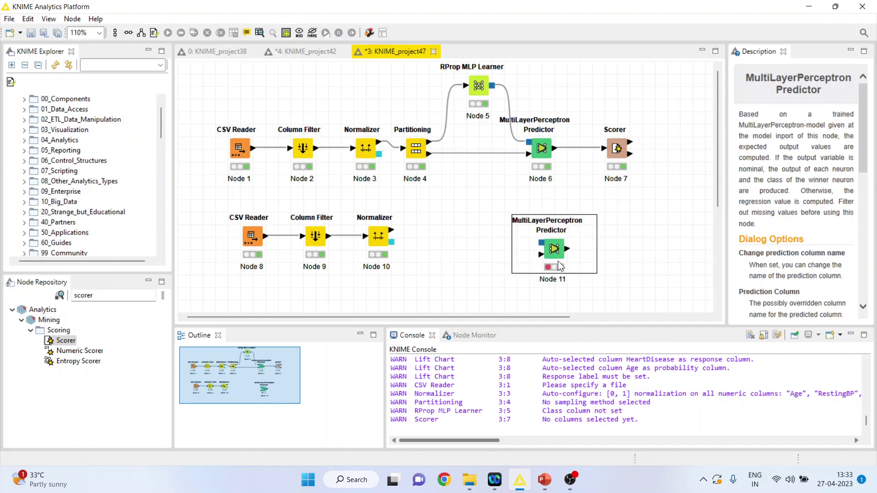
Step: Feed Node 10's normalized data and the RProp MLP Learner's model into Node 11, confirm settings, and run it
drag(392, 233, 541, 254)
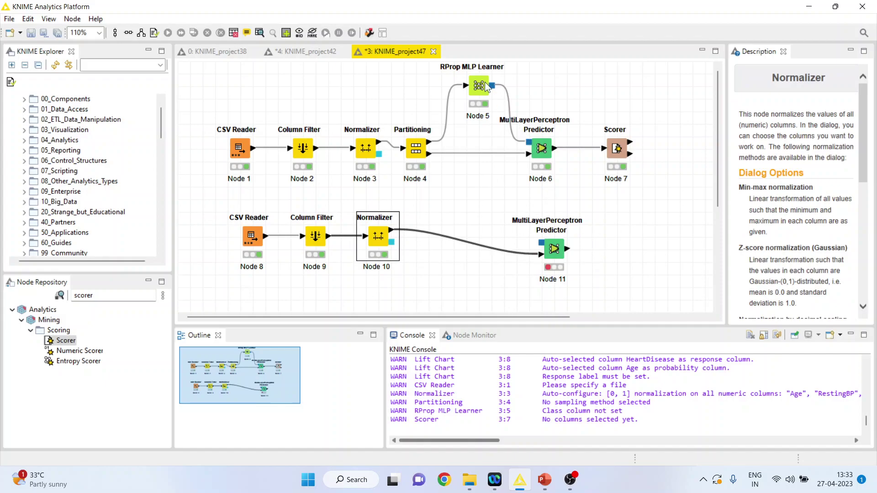
drag(491, 85, 541, 242)
click(555, 252)
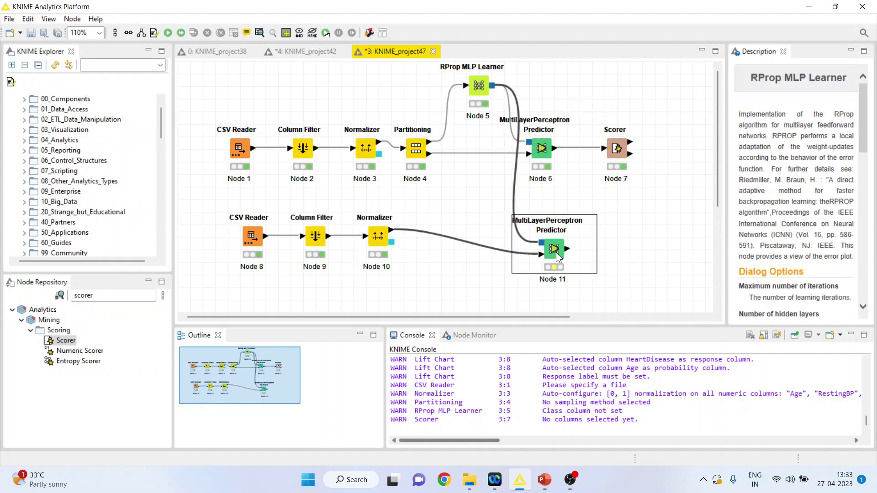
right_click(556, 252)
click(582, 197)
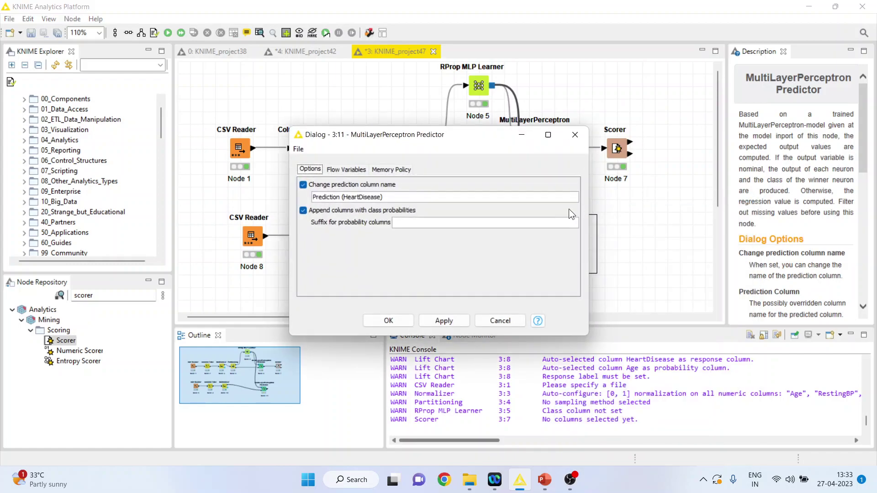
click(402, 321)
right_click(556, 242)
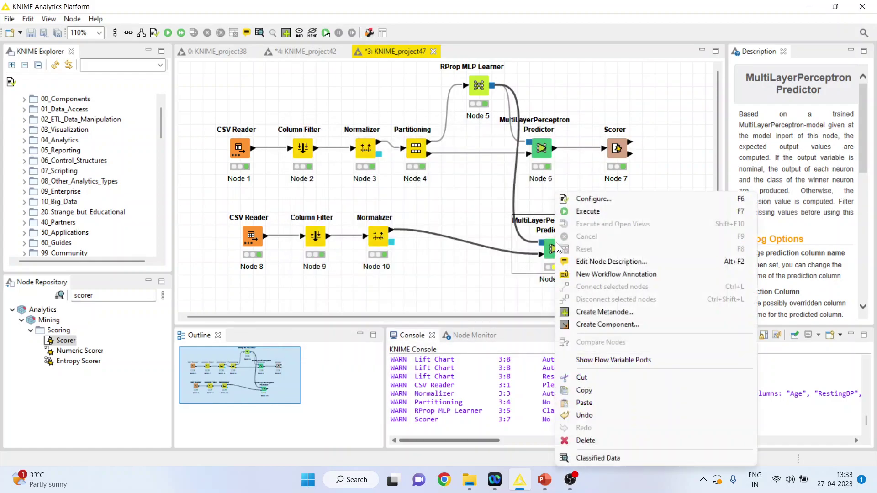
click(615, 212)
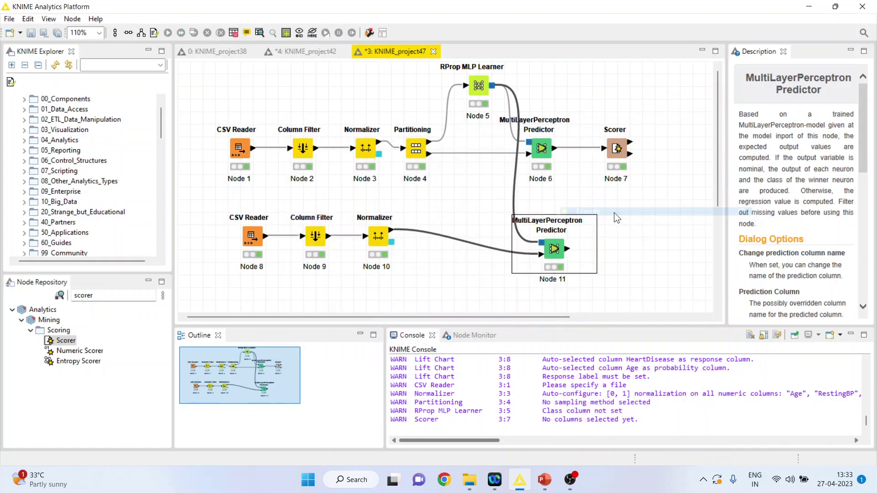
Step: Duplicate the Scorer and place the copy to the right of Node 11
right_click(617, 155)
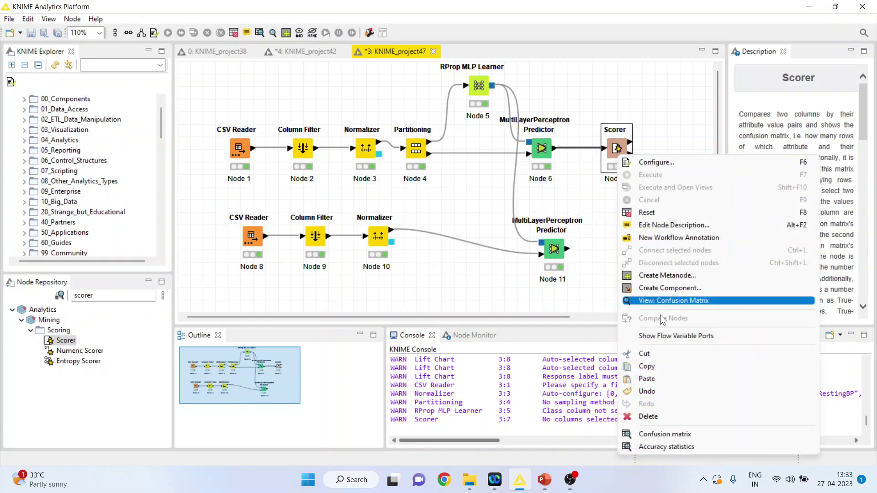
click(667, 366)
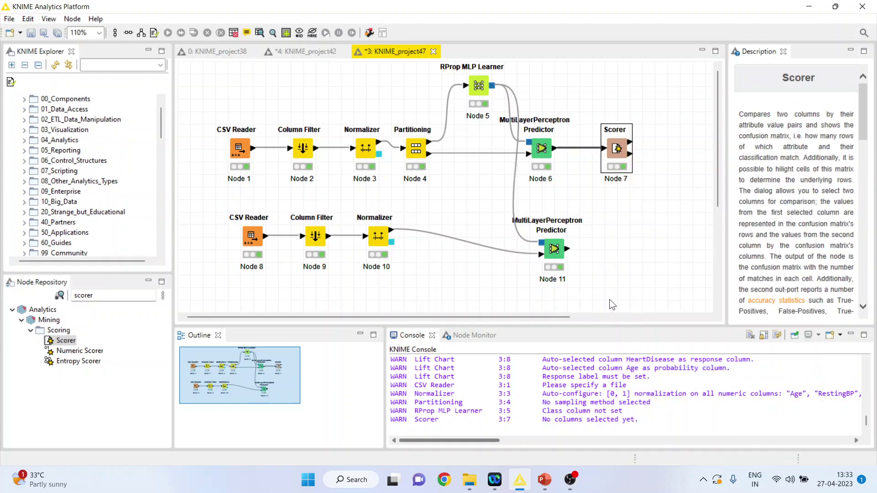
key(ctrl+v)
drag(691, 225, 613, 256)
Step: Review Node 11's classified test data, comparing the Prediction column with actual HeartDisease values
click(560, 253)
right_click(561, 251)
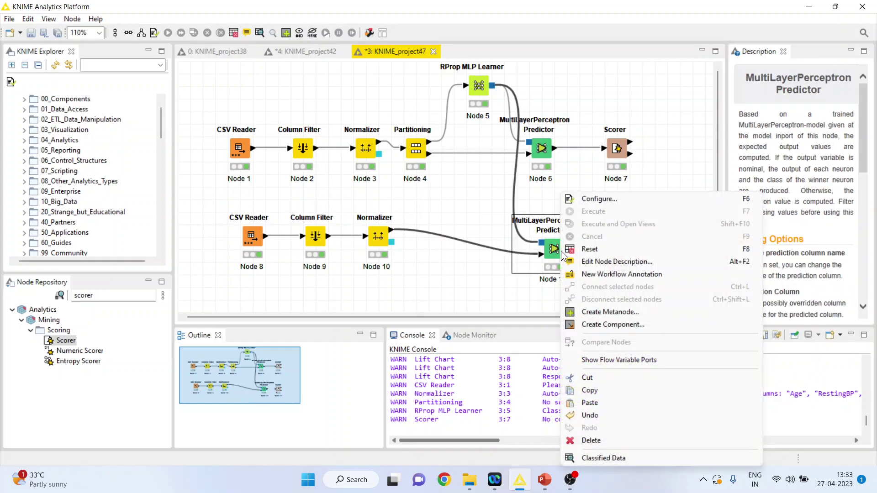
click(621, 458)
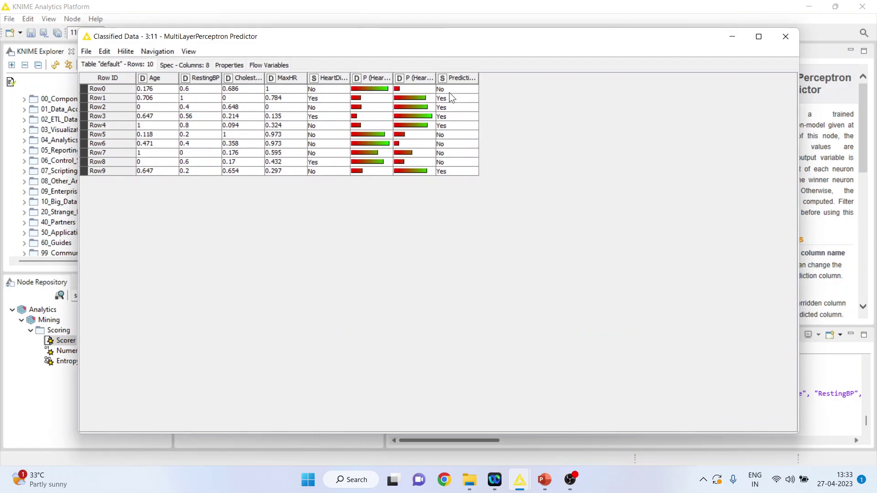
drag(448, 92, 460, 169)
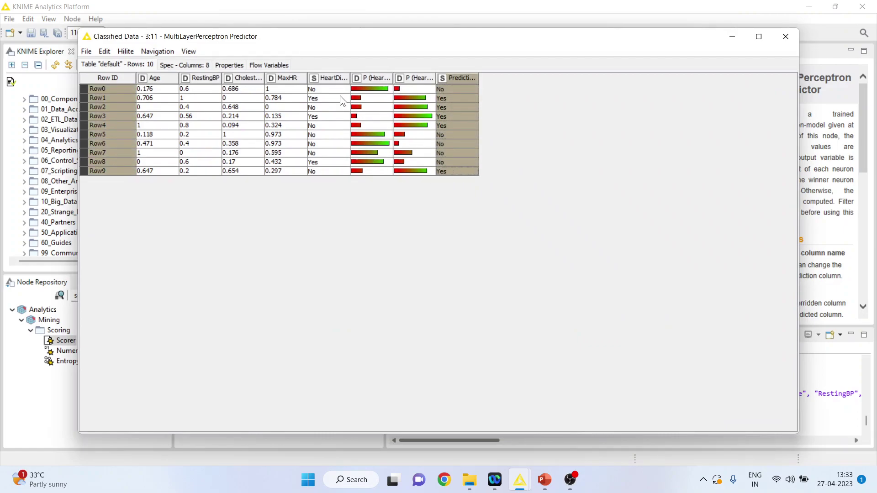
drag(340, 95, 331, 169)
click(331, 168)
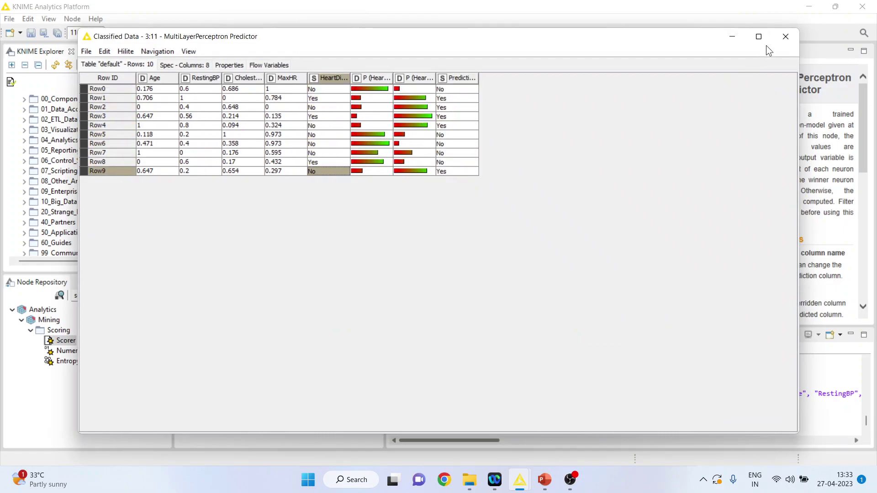
click(781, 39)
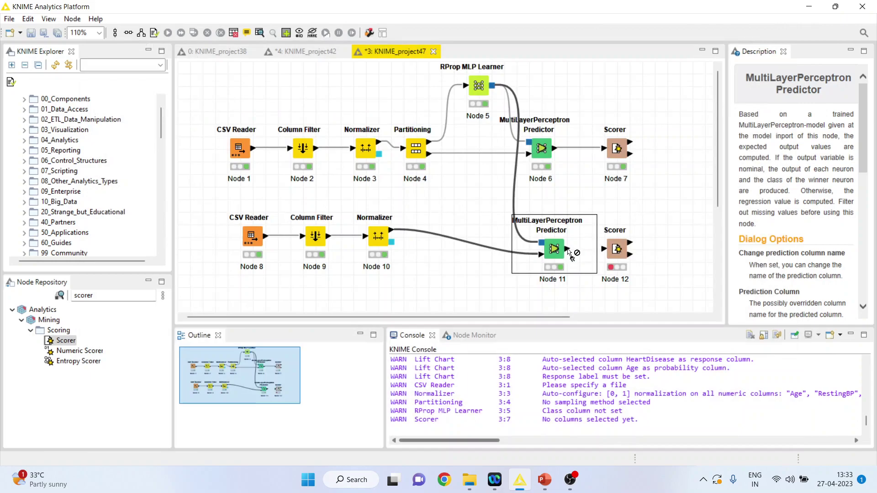
Step: Connect Node 11 to Scorer Node 12, compare HeartDisease against Prediction (HeartDisease), and run it
drag(569, 251, 604, 250)
right_click(624, 250)
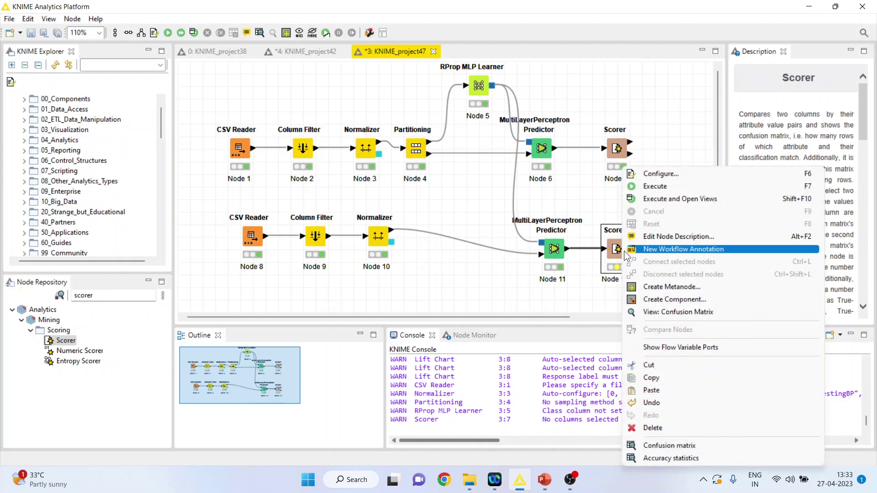
click(654, 177)
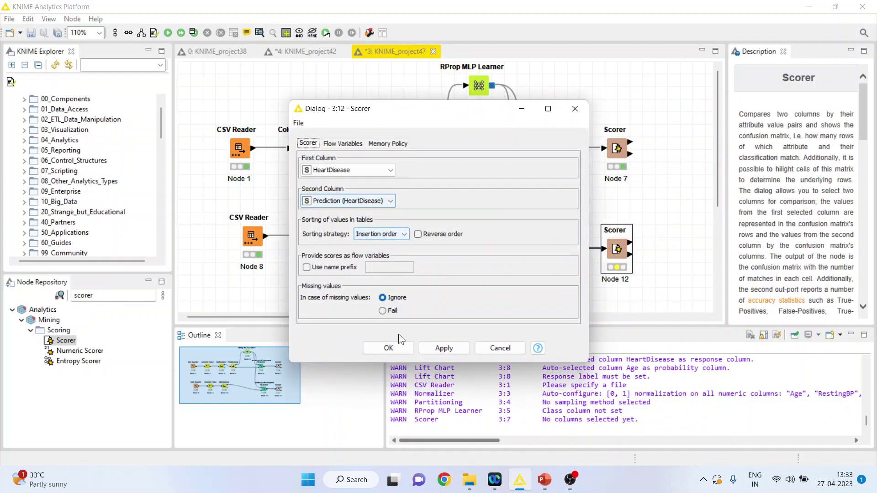
click(394, 347)
right_click(621, 253)
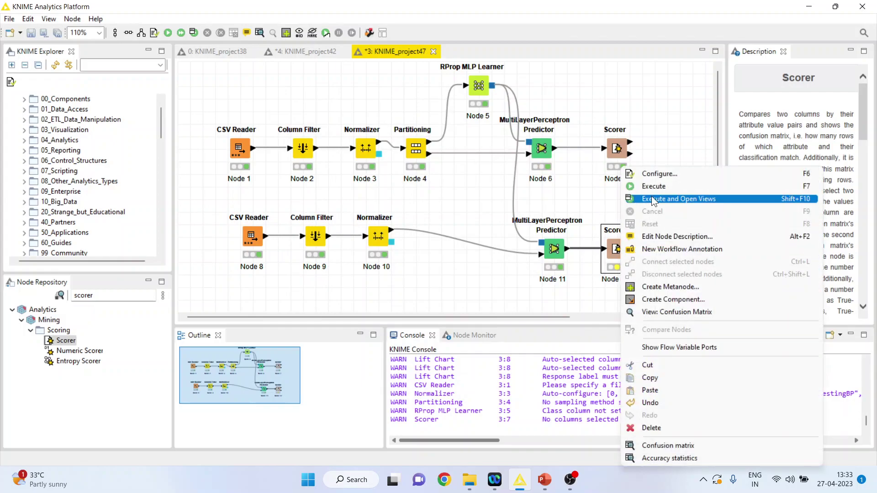
click(652, 189)
Step: Show the test confusion matrix: 6 correct, 4 wrong, 60% accuracy
right_click(622, 256)
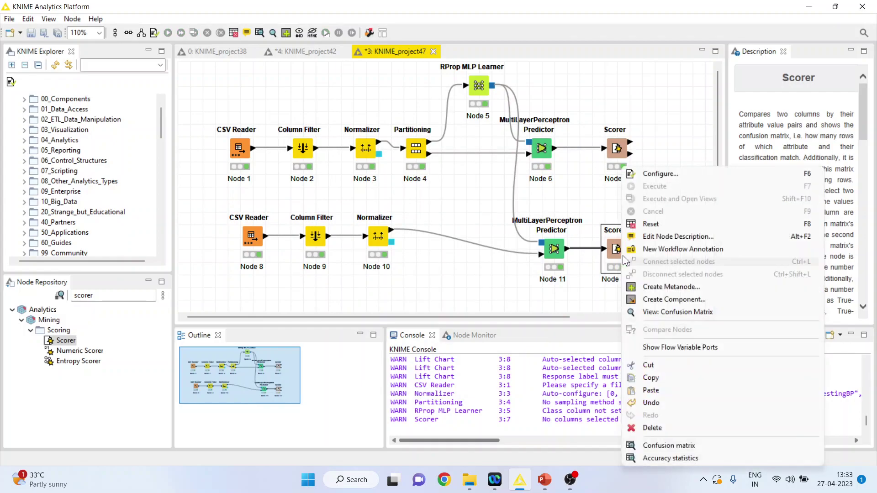
click(668, 315)
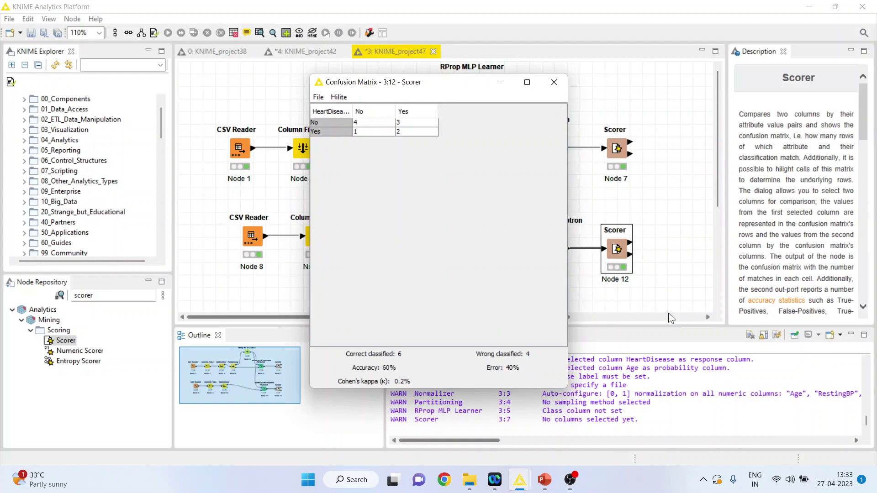
click(405, 131)
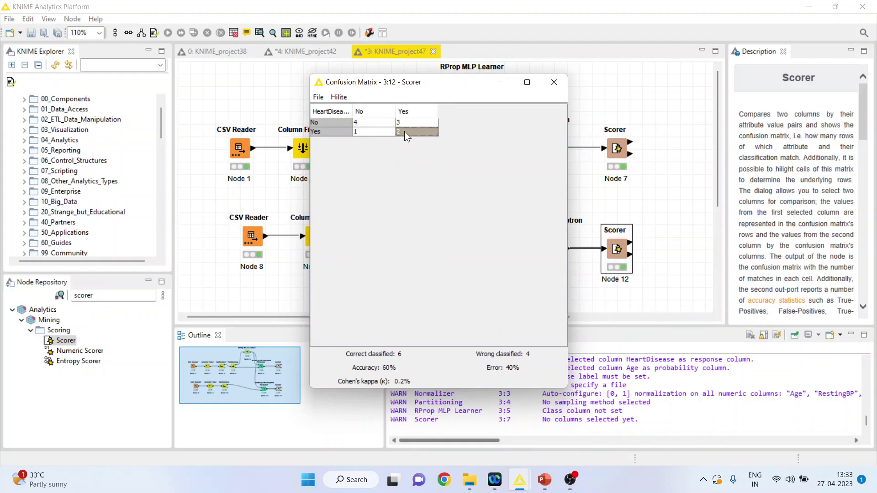
click(361, 132)
click(402, 120)
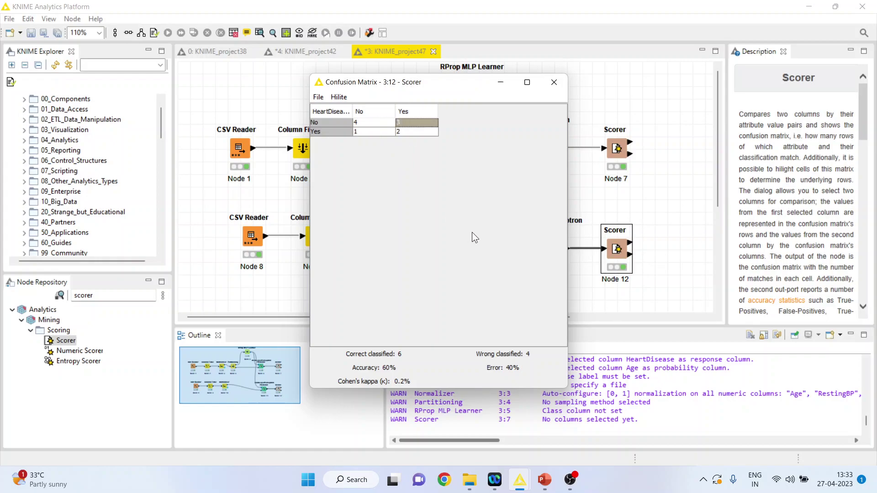
Step: Return to PowerPoint and advance to slide 3, the Thank You slide
click(544, 479)
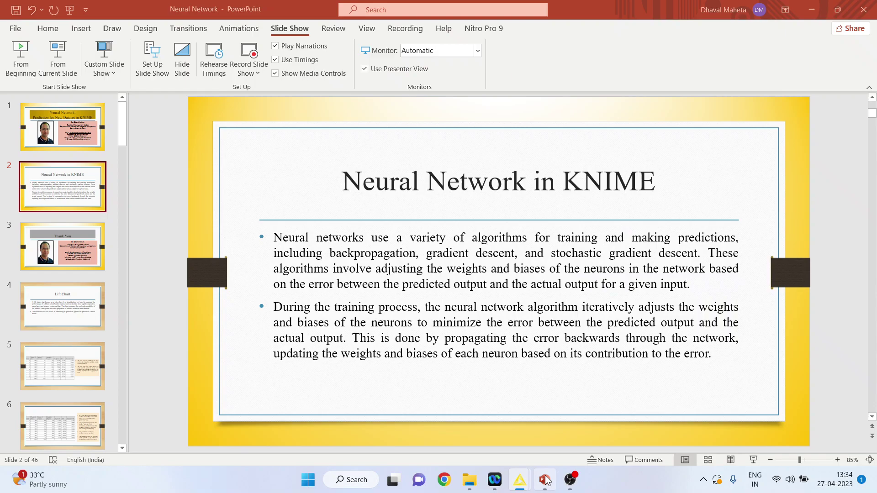
key(Down)
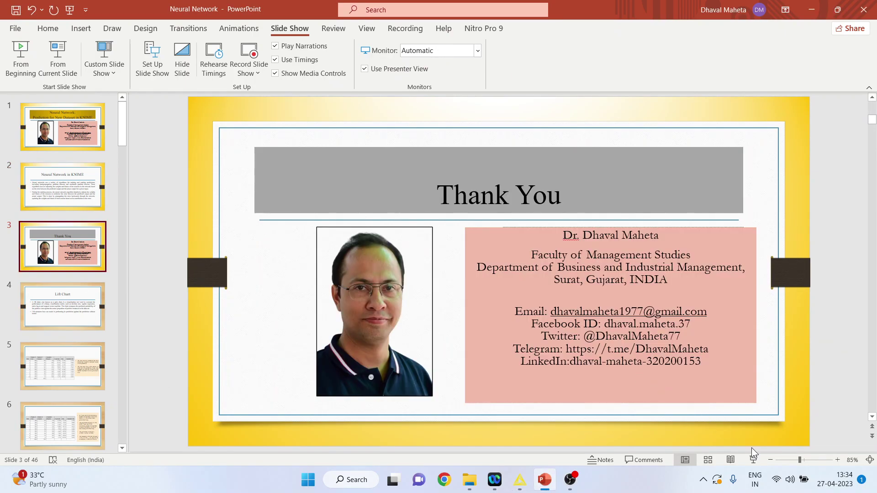